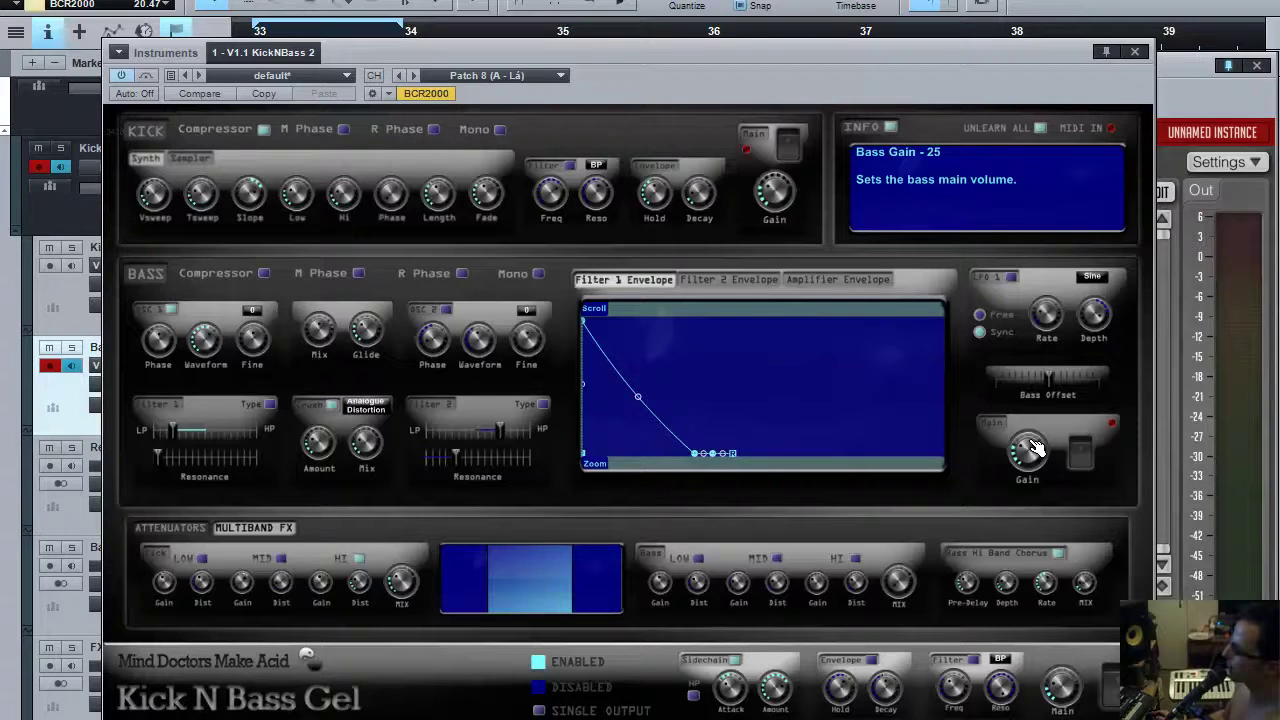
- Place the Kick N Bass synth and the SPAN analyzer windows side by side and start playback
mouse_move(951, 193)
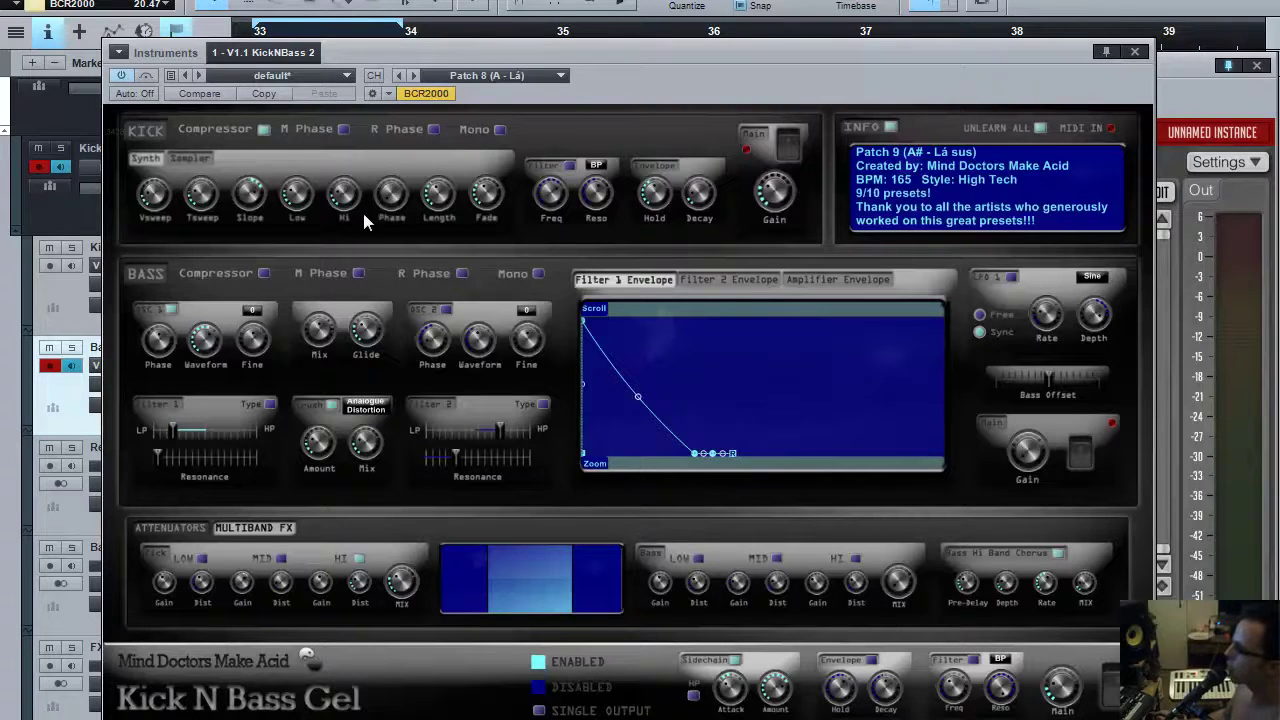
mouse_move(302, 196)
drag(1048, 94, 995, 94)
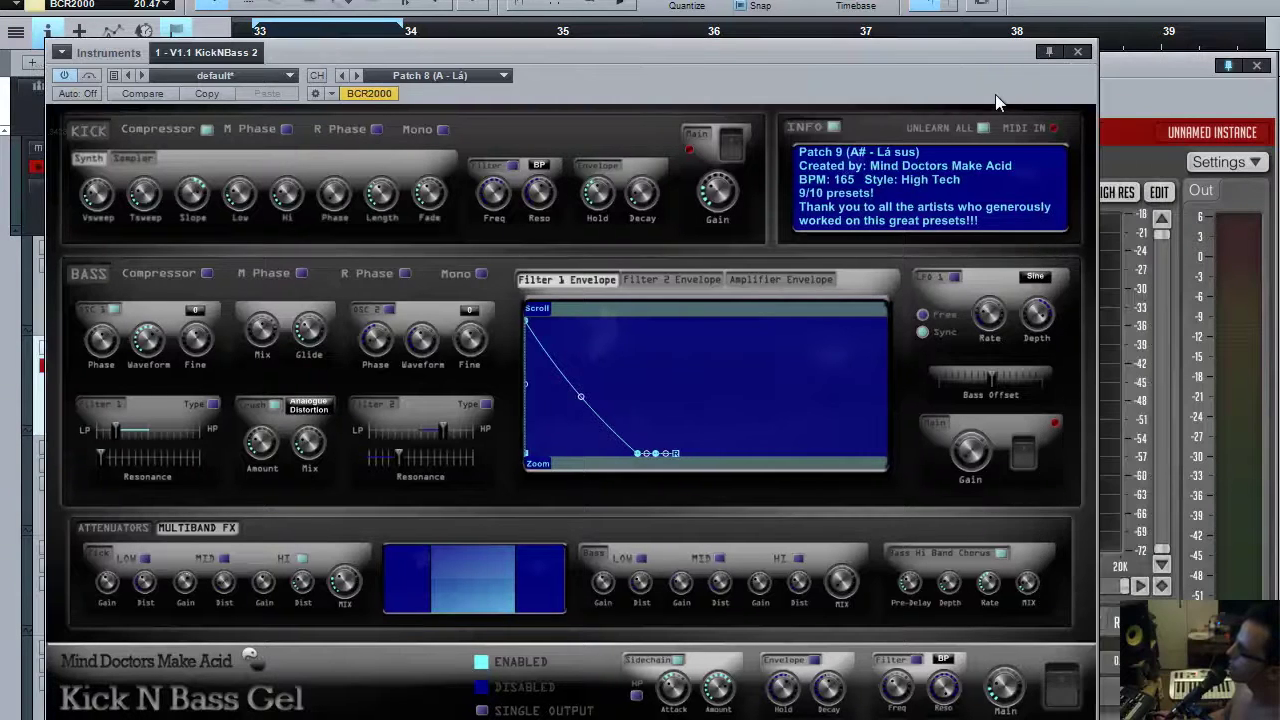
click(1156, 98)
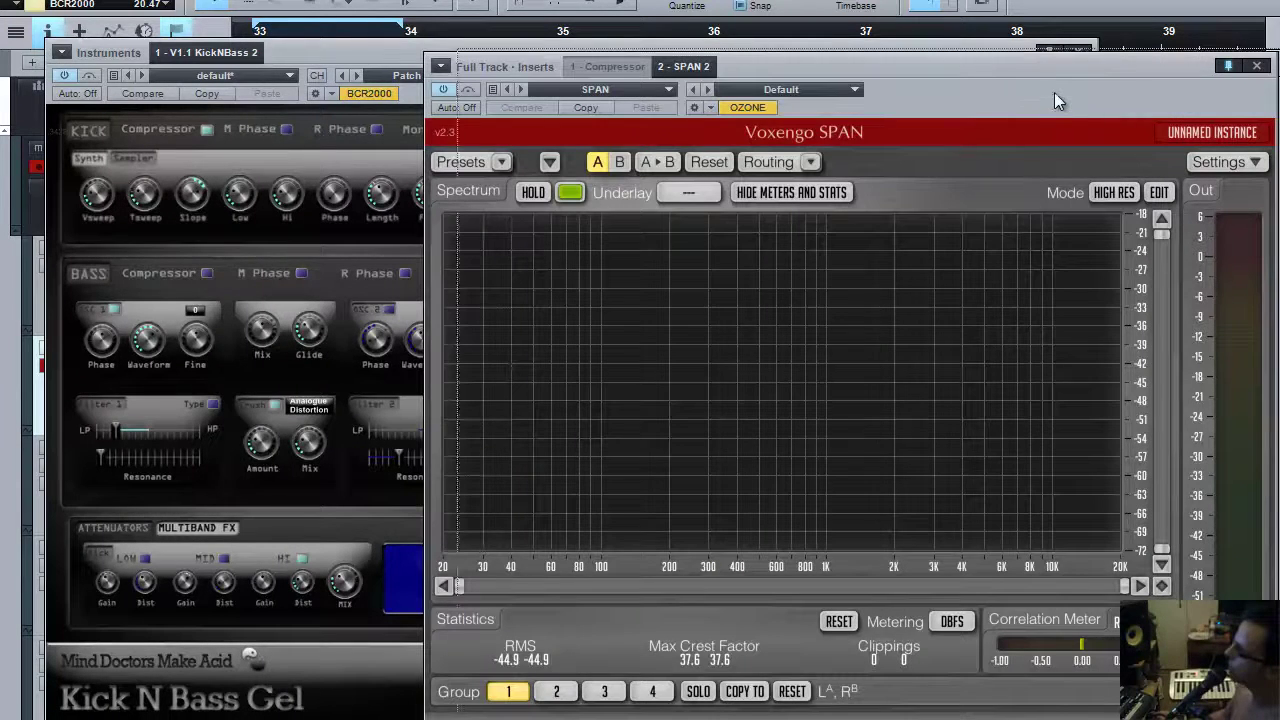
drag(1055, 82, 1024, 86)
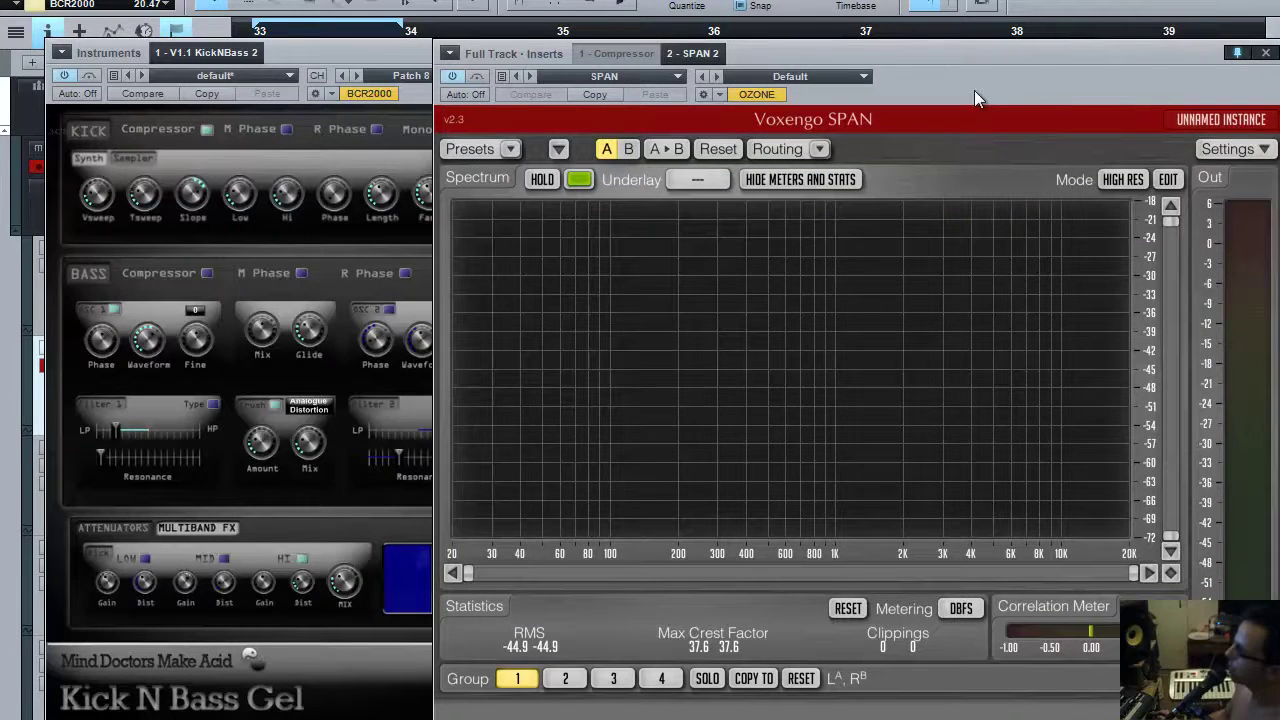
key(space)
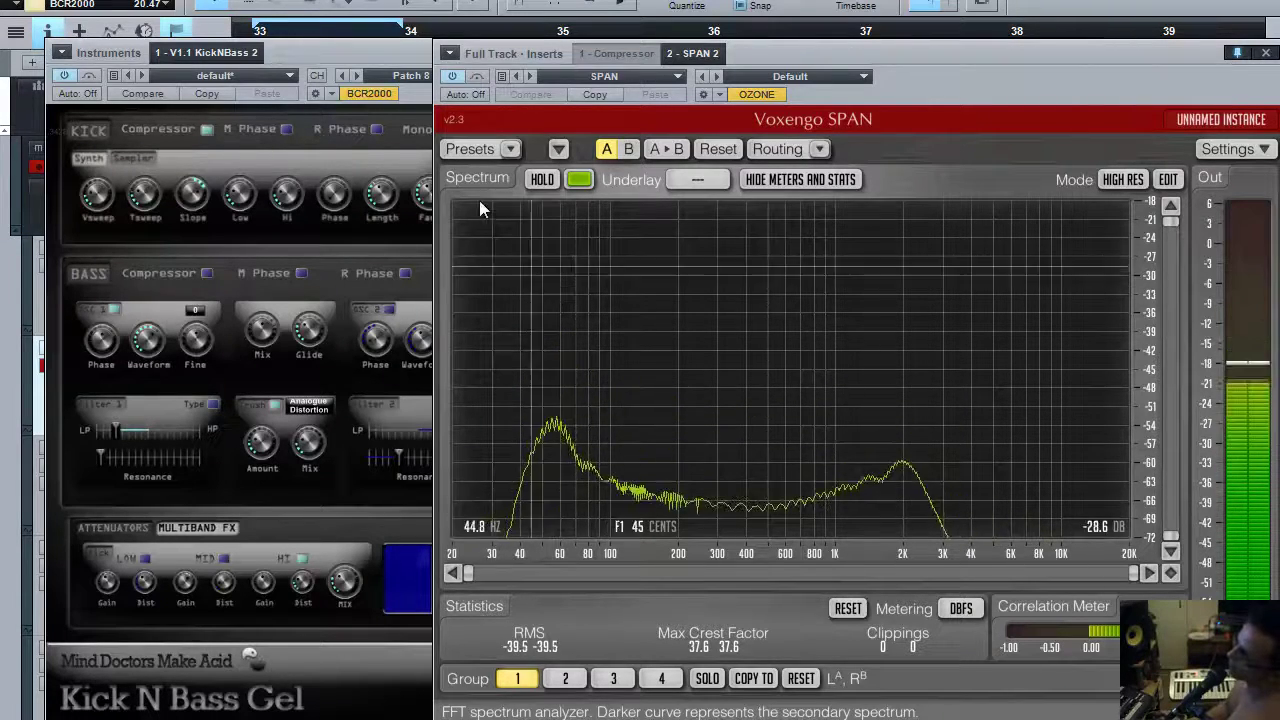
- Raise the bass gain in Kick N Bass, switch off the kick Hi multiband effect and bass Hi Band Chorus, and show the attenuators
click(422, 54)
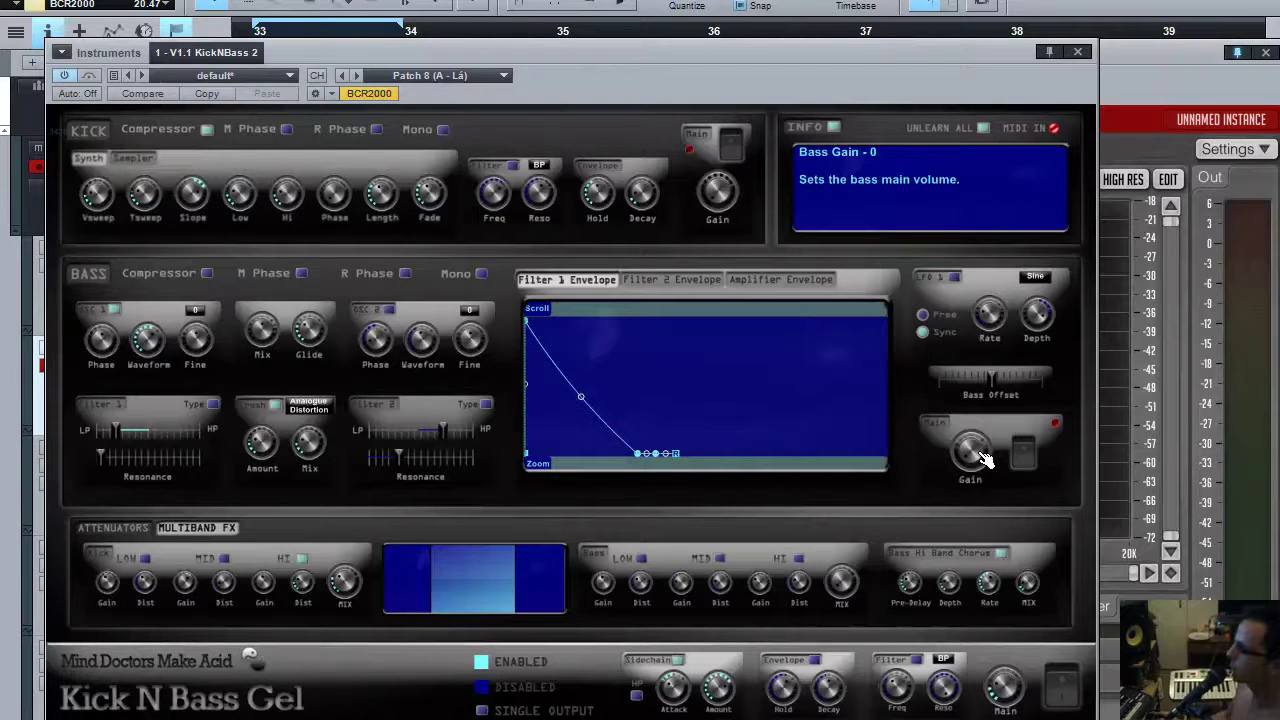
drag(983, 457, 978, 451)
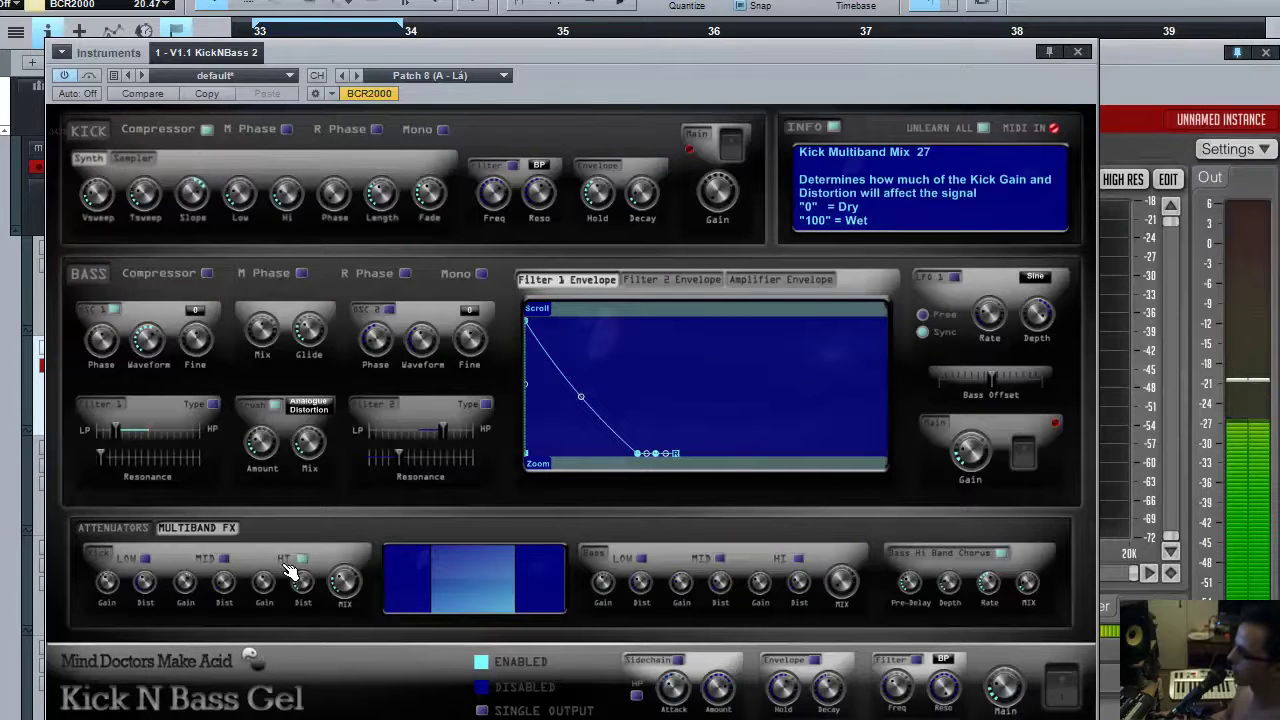
mouse_move(348, 587)
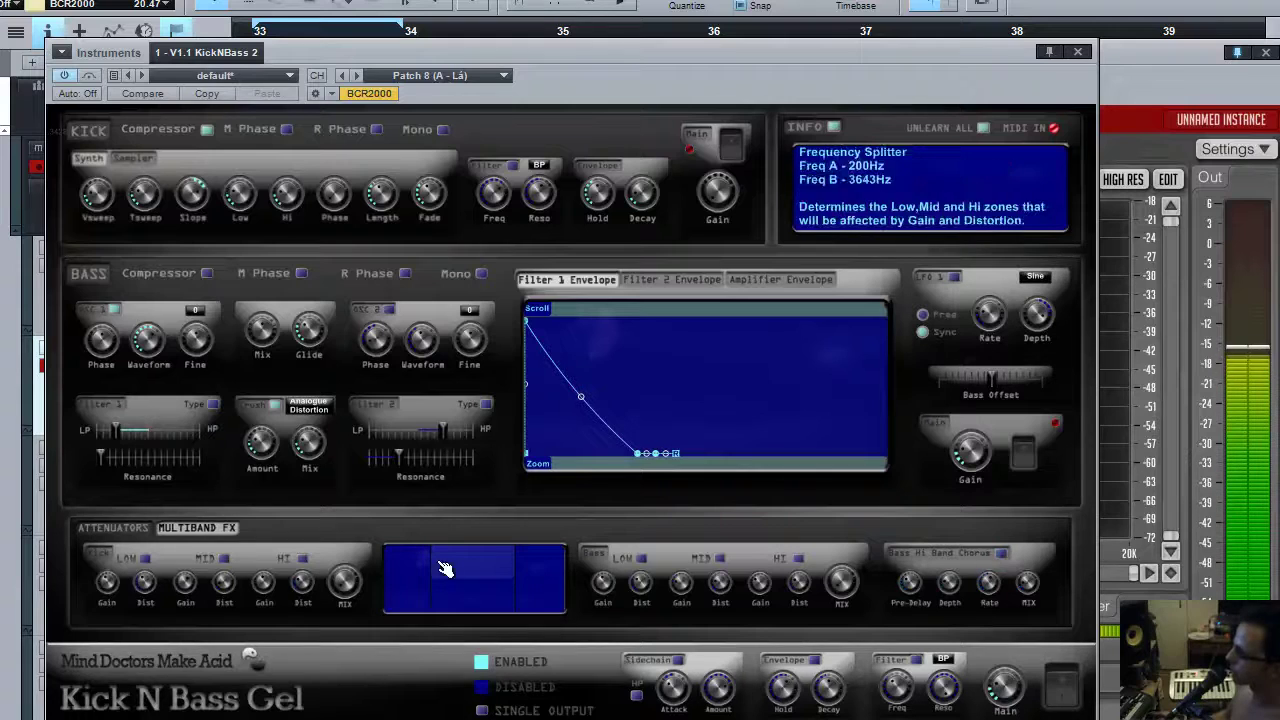
click(115, 529)
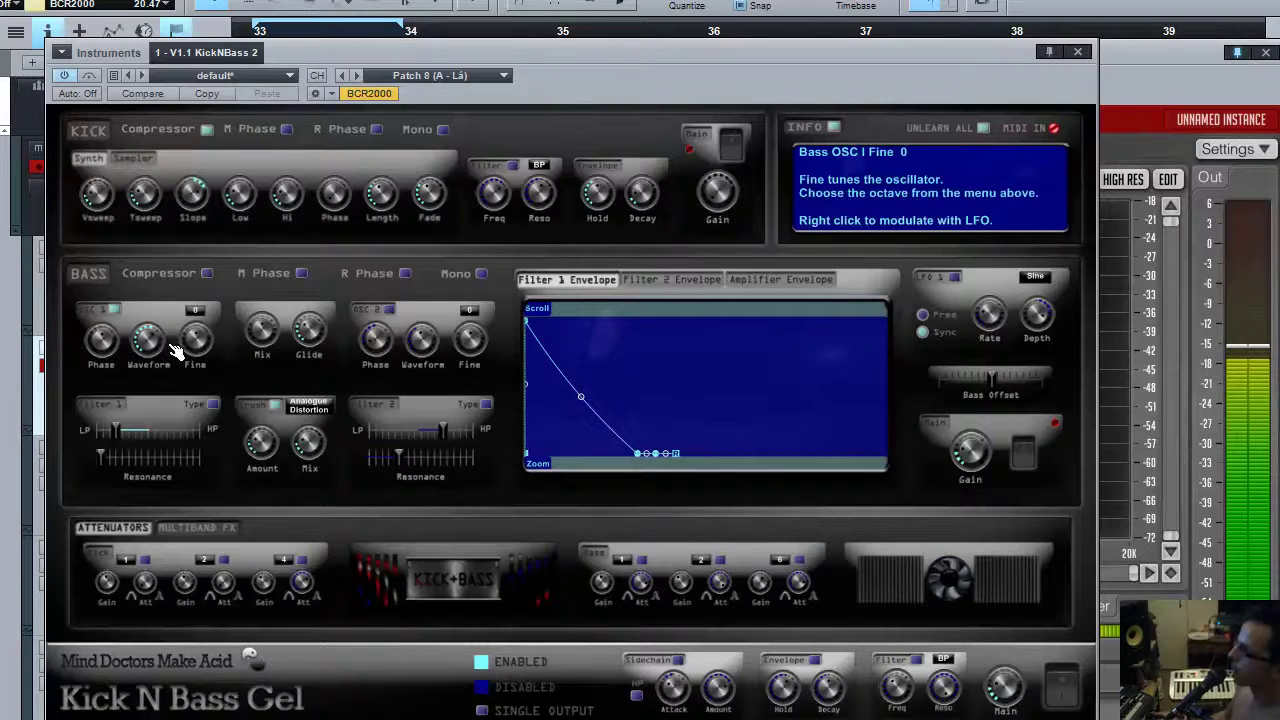
- Adjust the bass OSC 1 waveform, set the Filter 1 lowpass to 5615 Hz, and bring the SPAN spectrum forward to check
drag(155, 348, 152, 338)
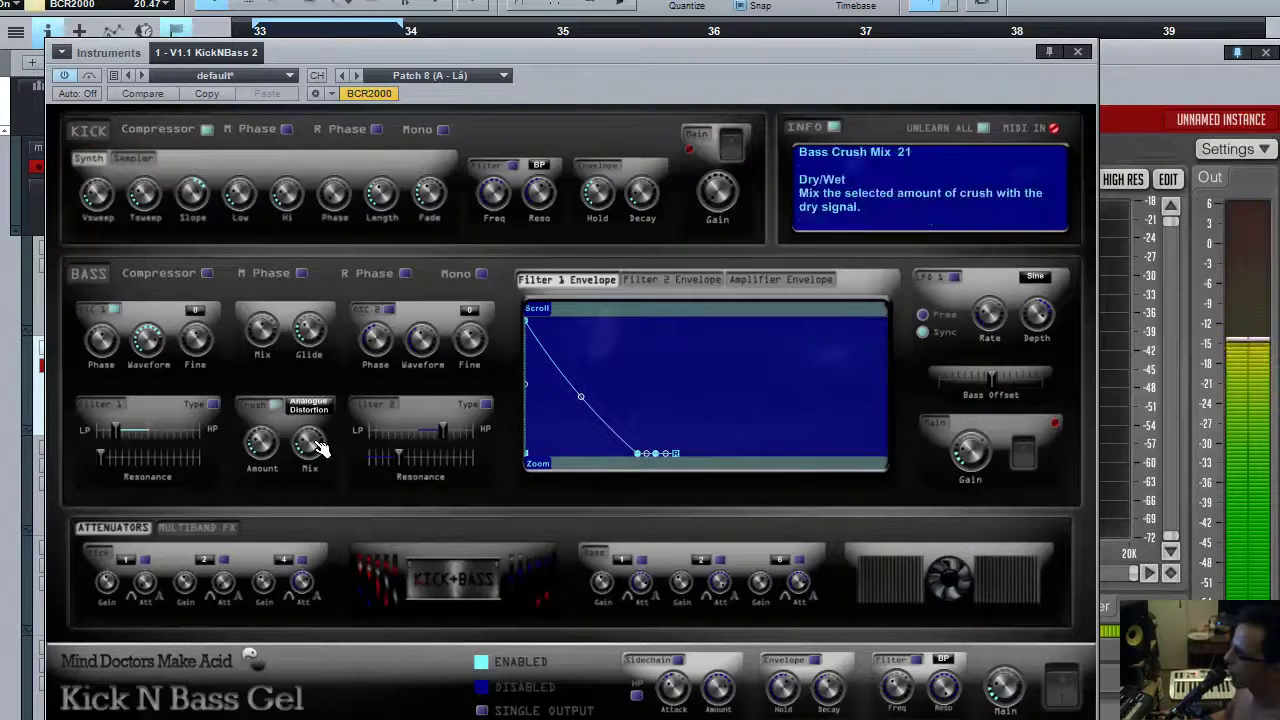
drag(124, 431, 124, 433)
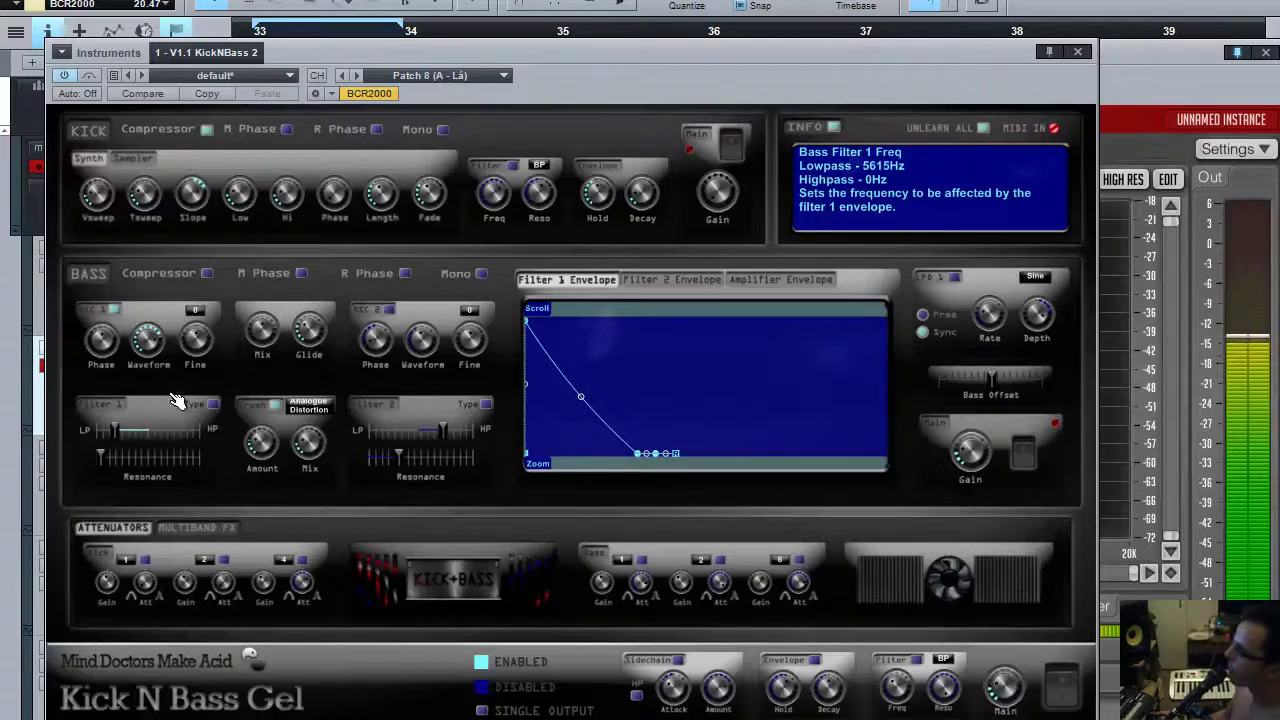
click(1148, 85)
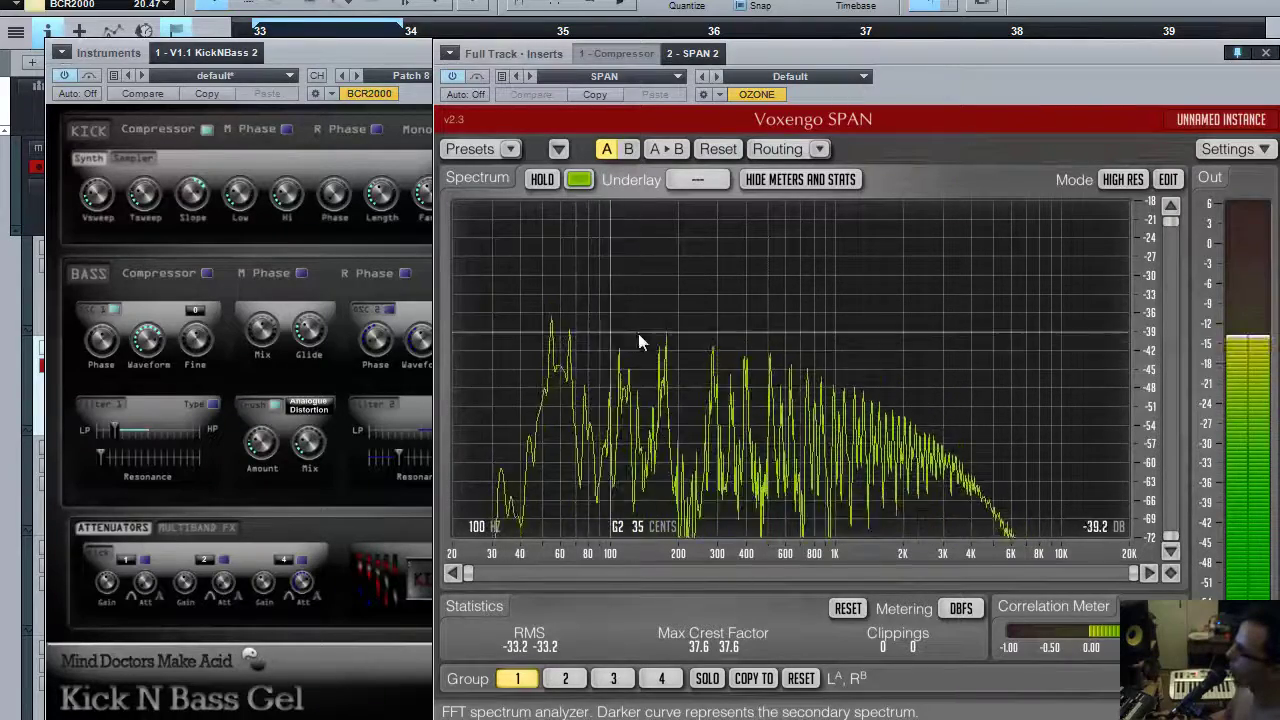
- Raise the kick's main gain in Kick N Bass and check the mix on the SPAN spectrum
click(383, 60)
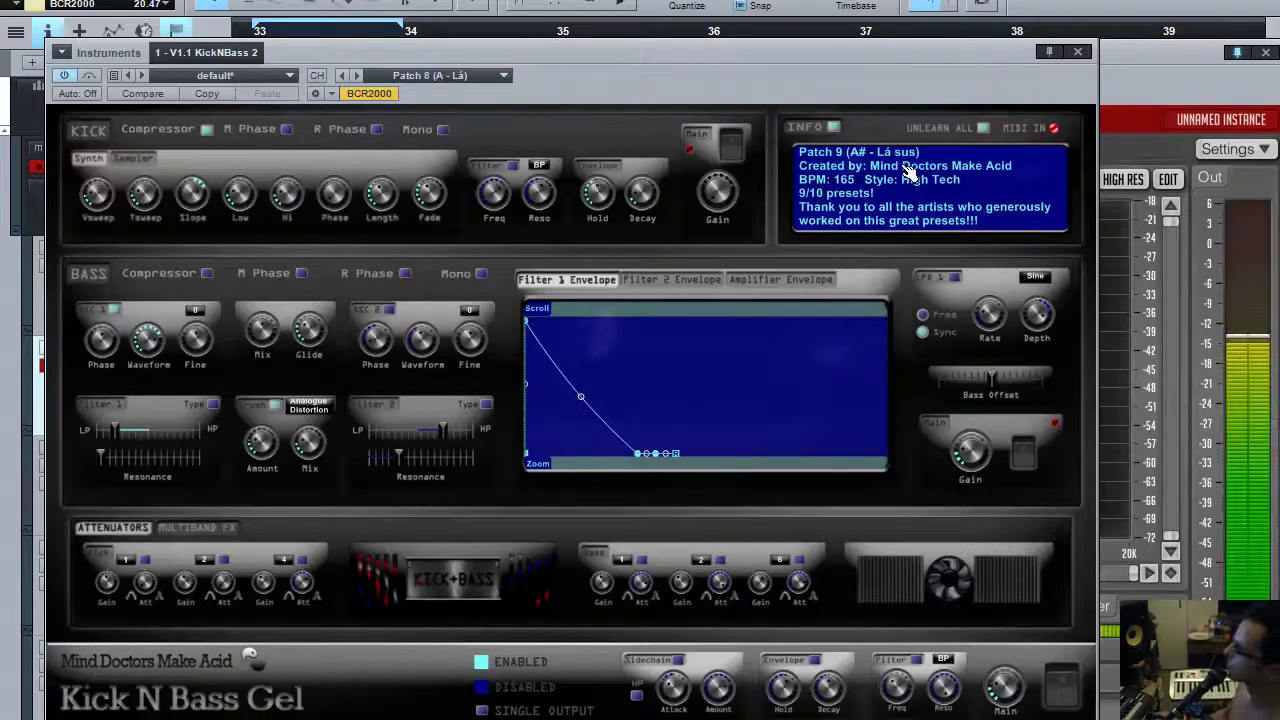
drag(727, 212, 712, 187)
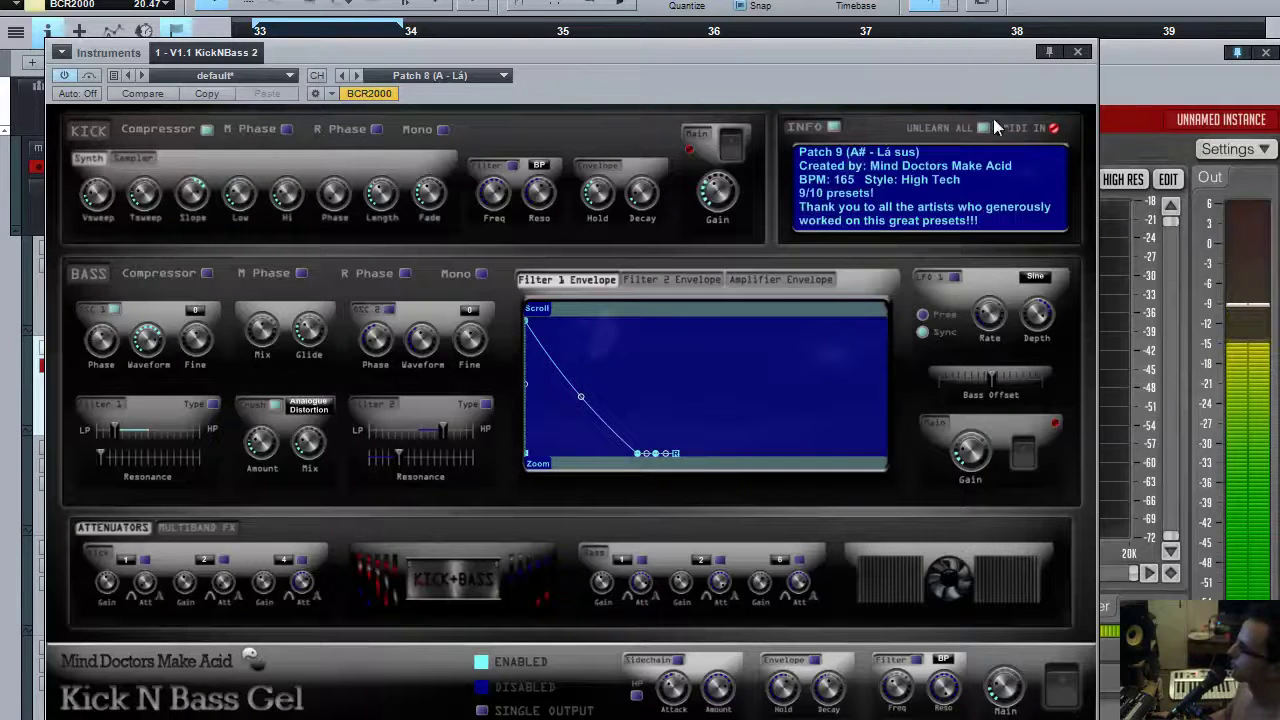
click(1161, 78)
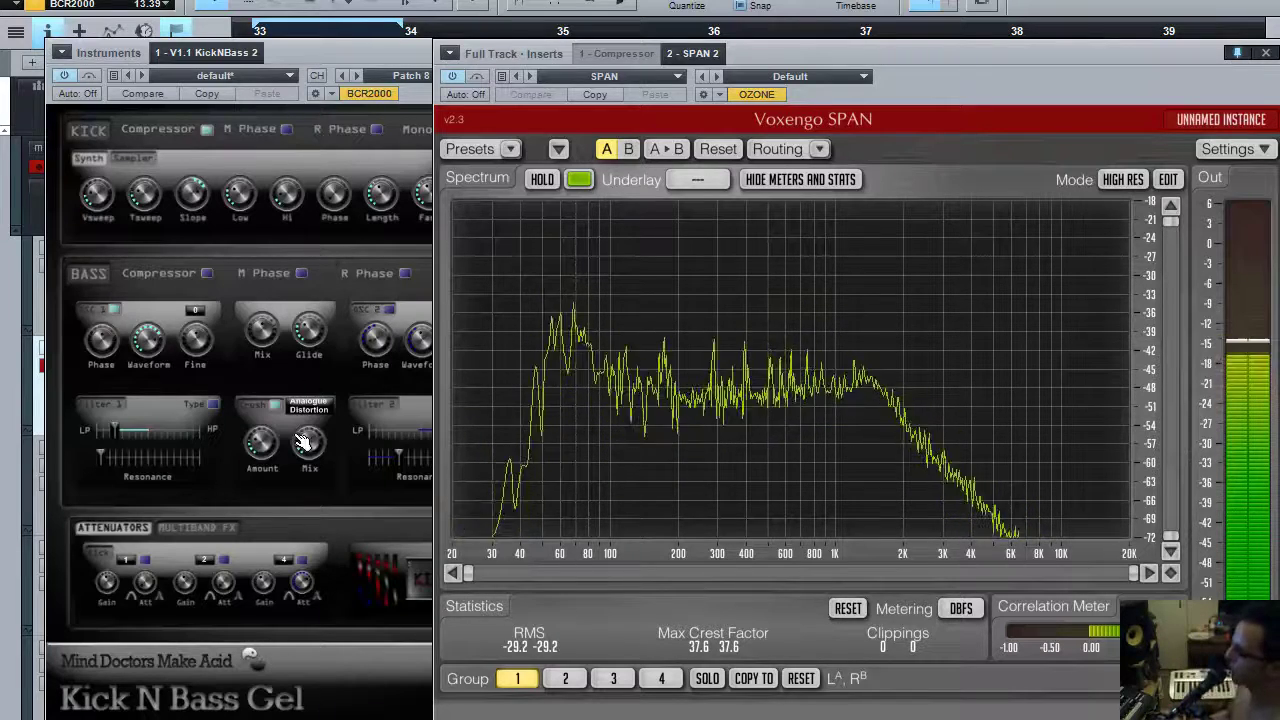
- Enable the kick's Low, Mid and Hi multiband effects, raise the kick multiband mix and adjust the band distortion
click(199, 528)
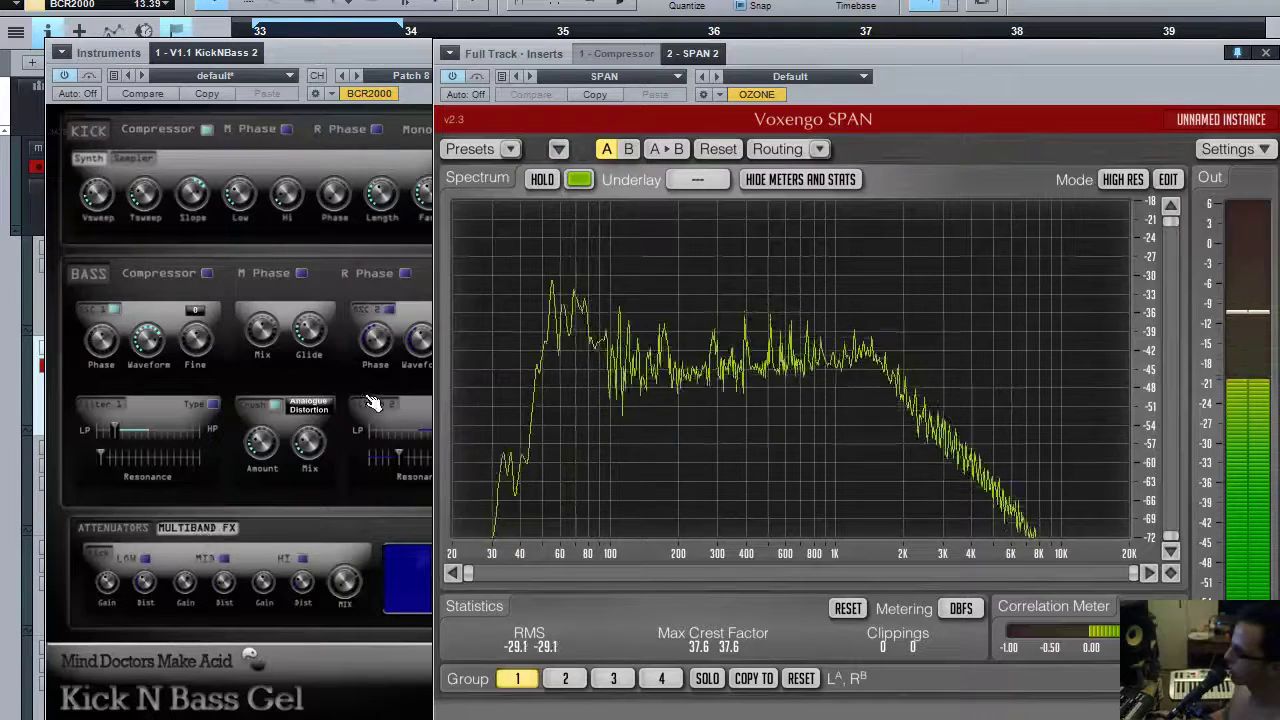
click(405, 64)
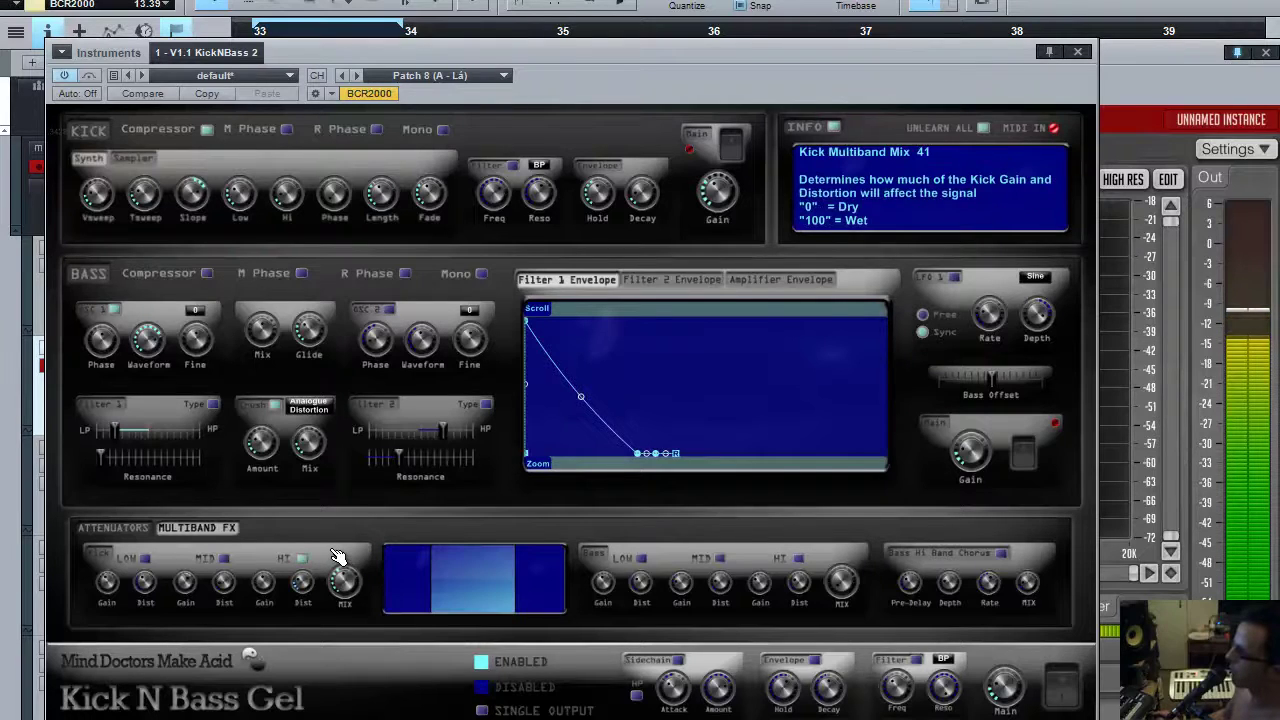
drag(338, 556, 338, 542)
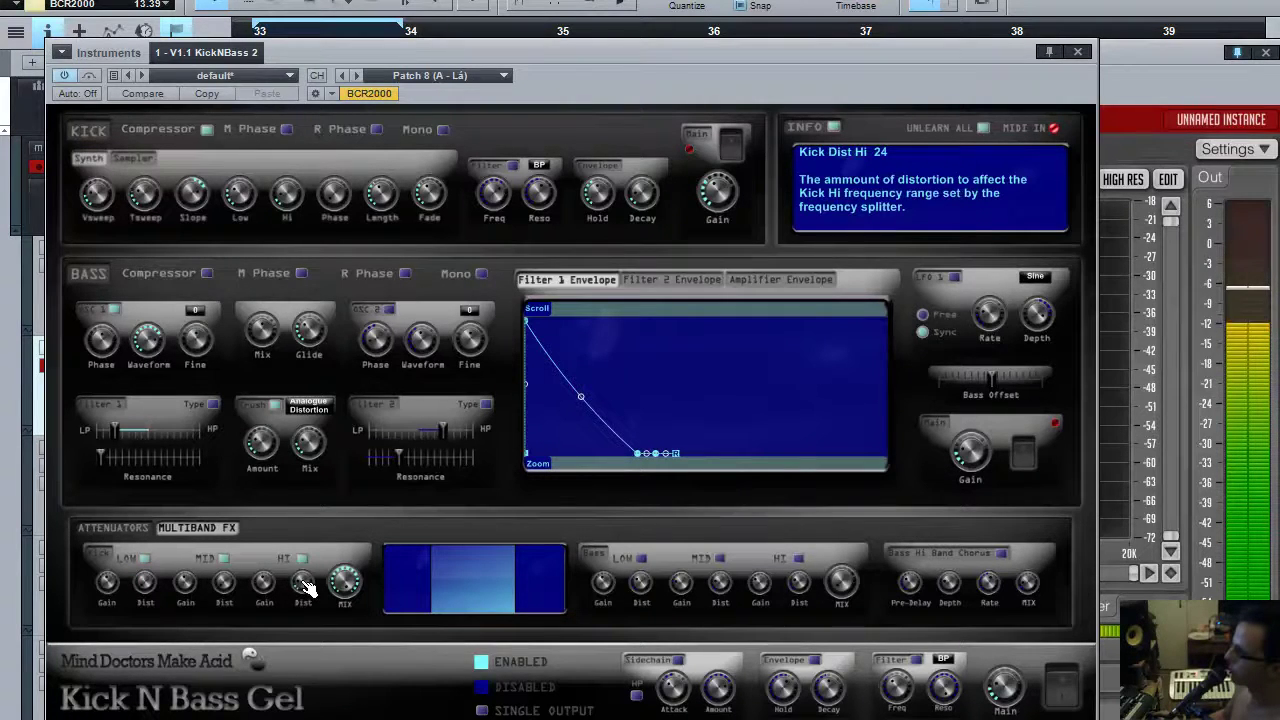
mouse_move(343, 586)
mouse_down()
mouse_move(360, 632)
mouse_move(337, 591)
mouse_up()
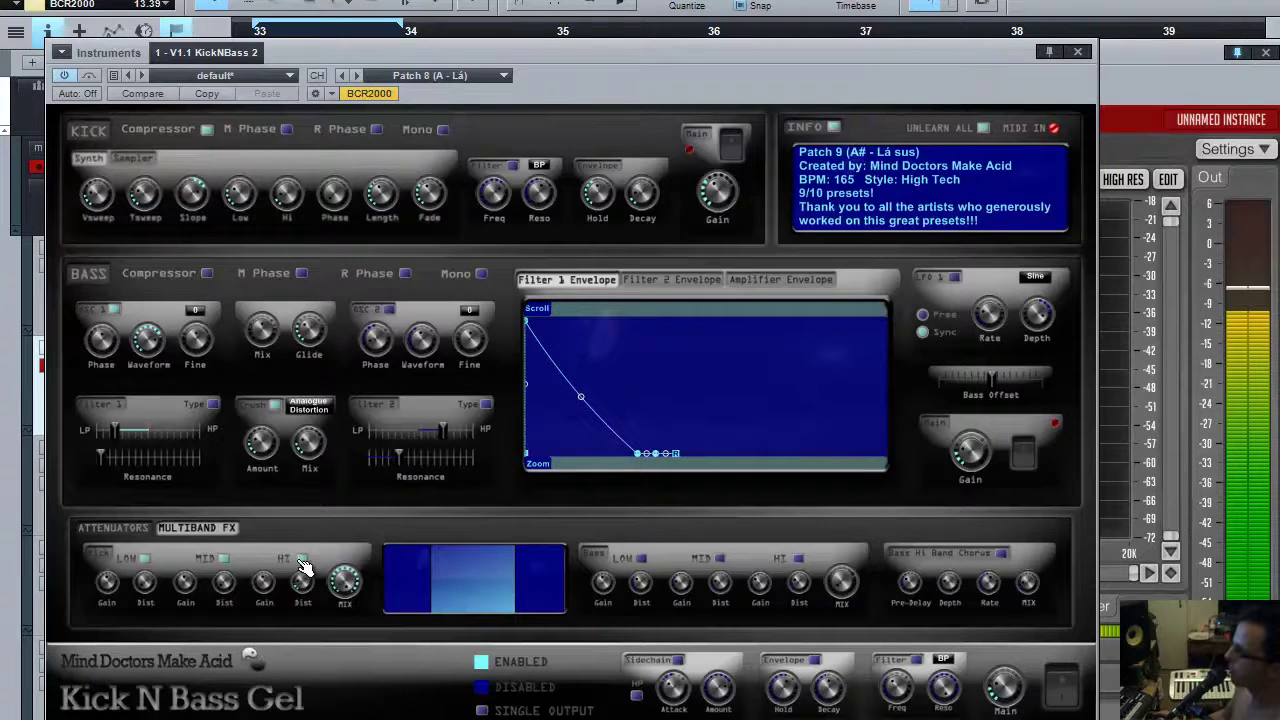
drag(229, 584, 229, 589)
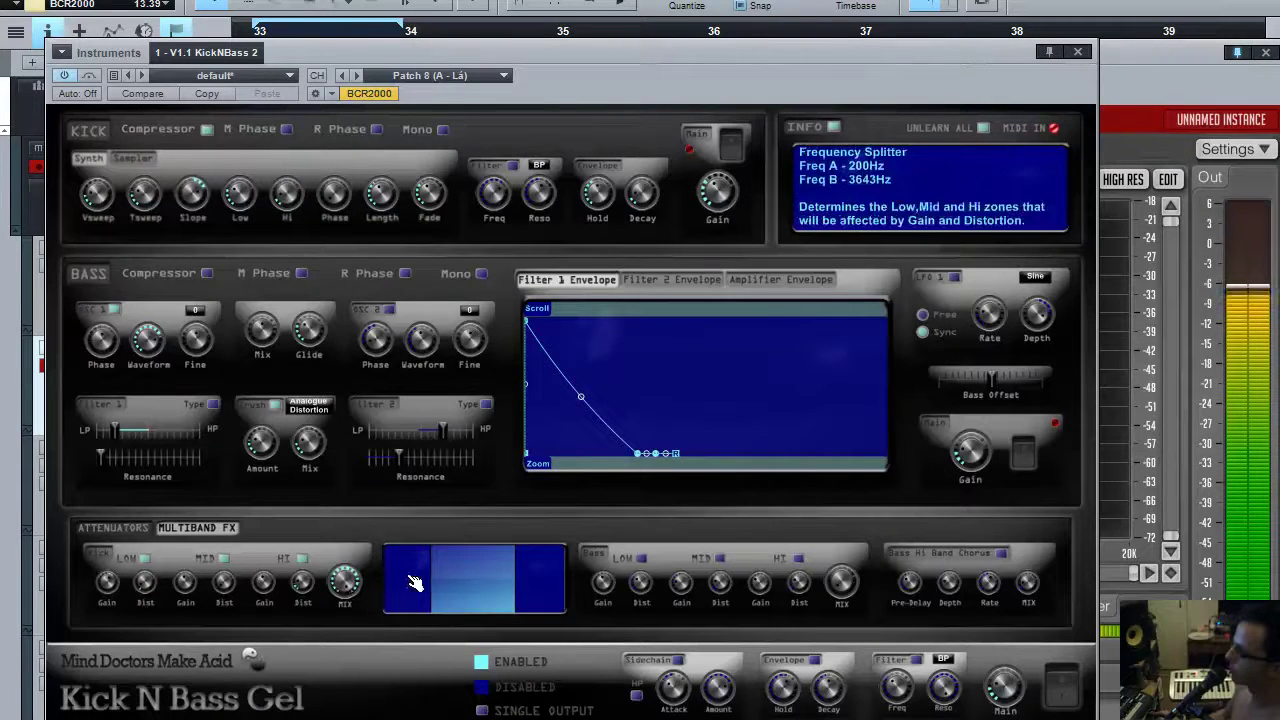
- Set the frequency splitter's lower crossover to 169 Hz and raise its upper crossover
drag(400, 593, 431, 593)
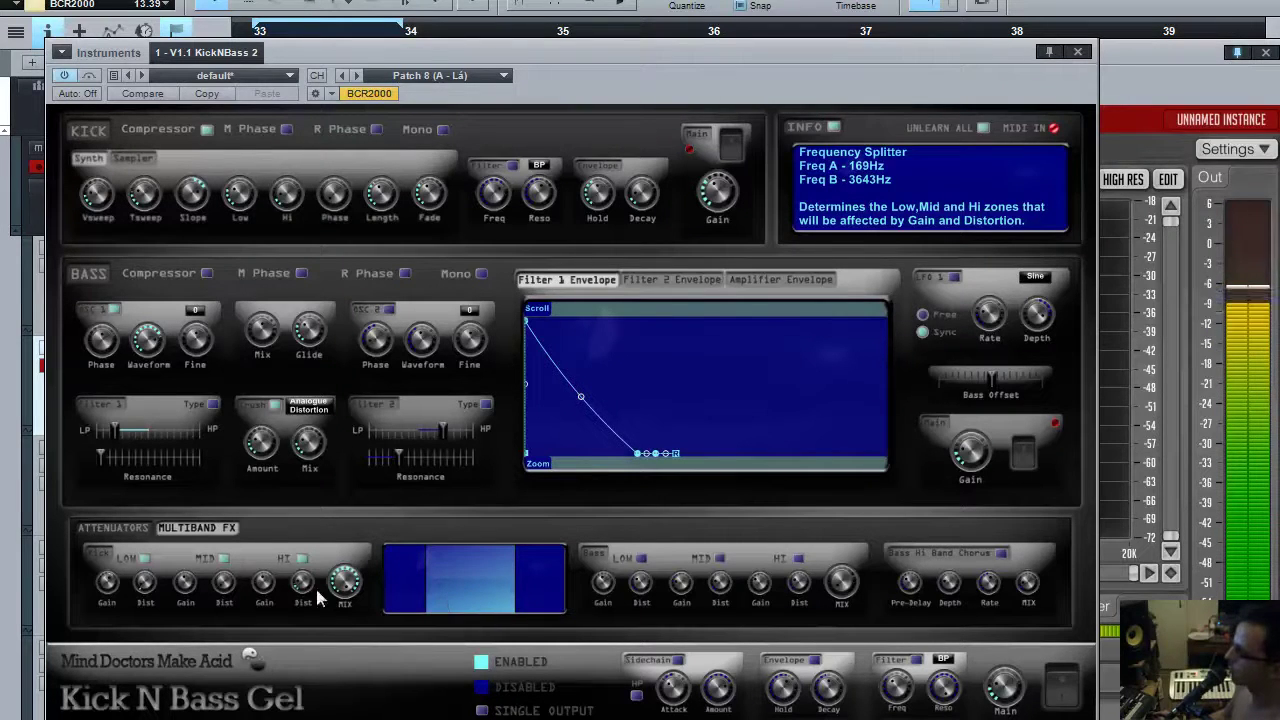
scroll(190, 594, down, 5)
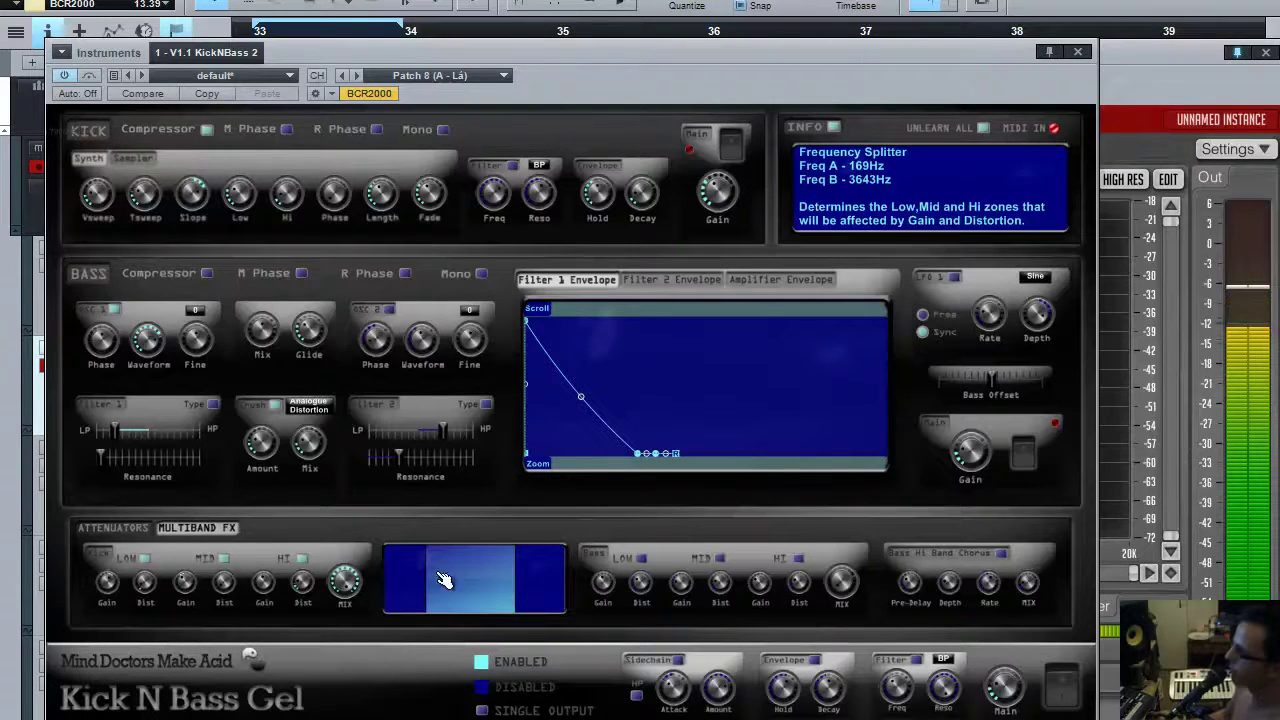
drag(514, 591, 530, 592)
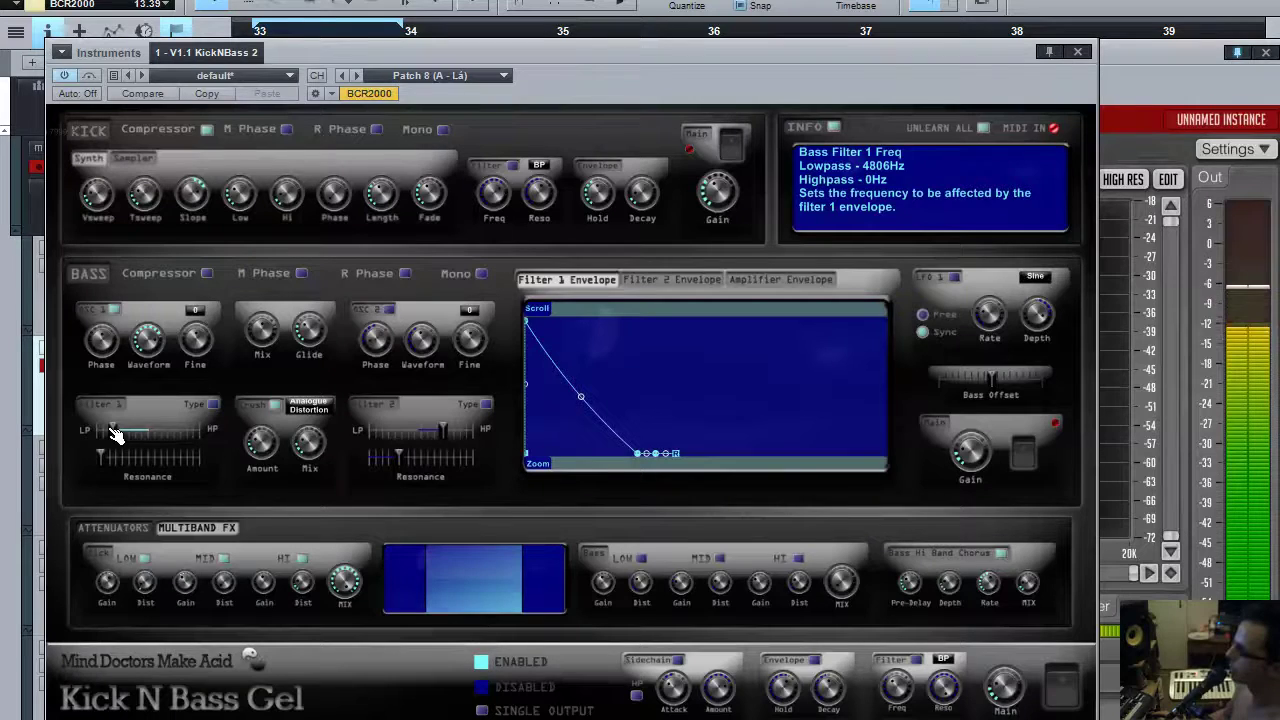
- Set the bass crush amount to 37 and compare crush types, keeping Analogue Distortion
drag(270, 447, 280, 445)
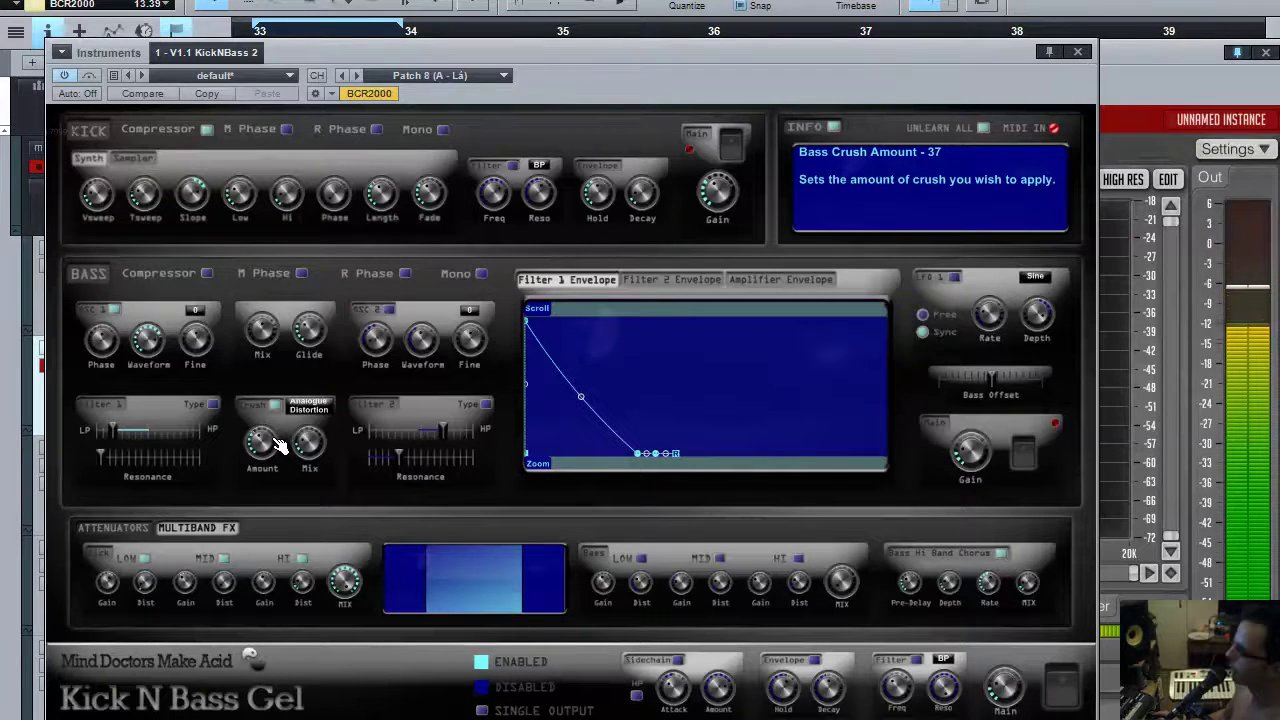
click(300, 407)
click(330, 452)
click(308, 406)
click(313, 420)
click(308, 406)
click(312, 421)
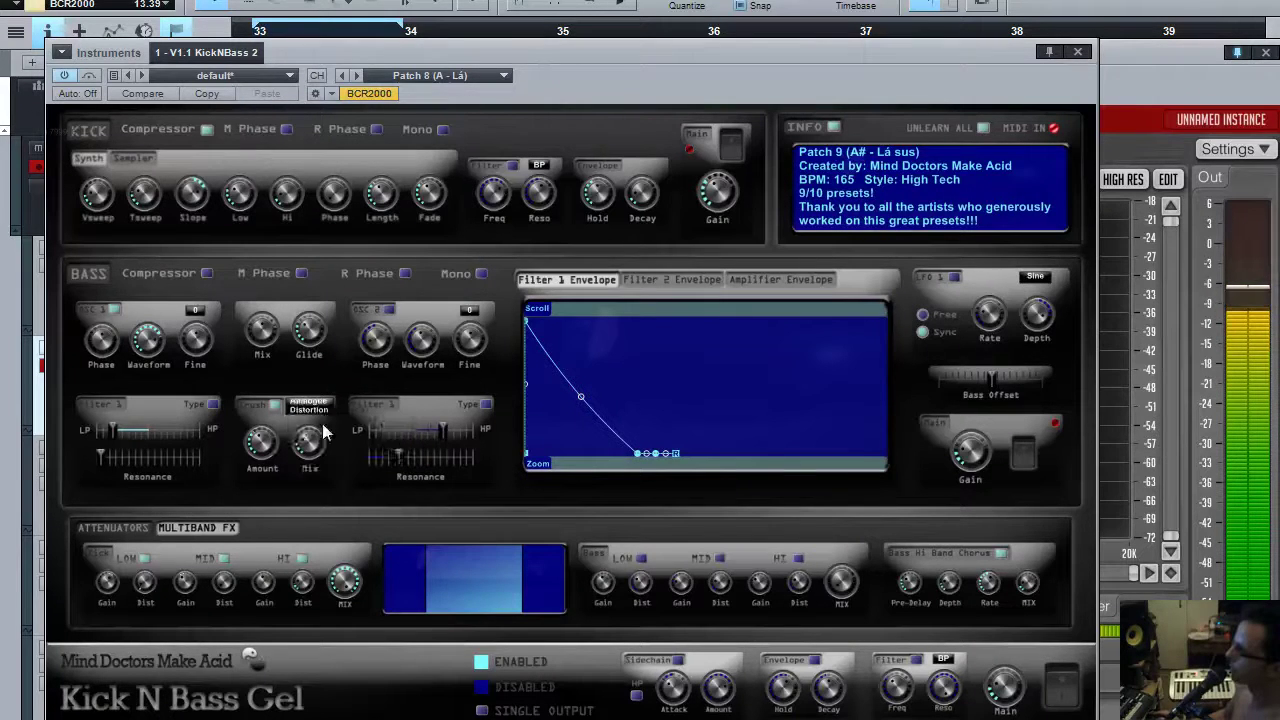
- Enable the sidechain and its HP option, set the attack to 7 ms and raise the sidechain amount
mouse_move(972, 452)
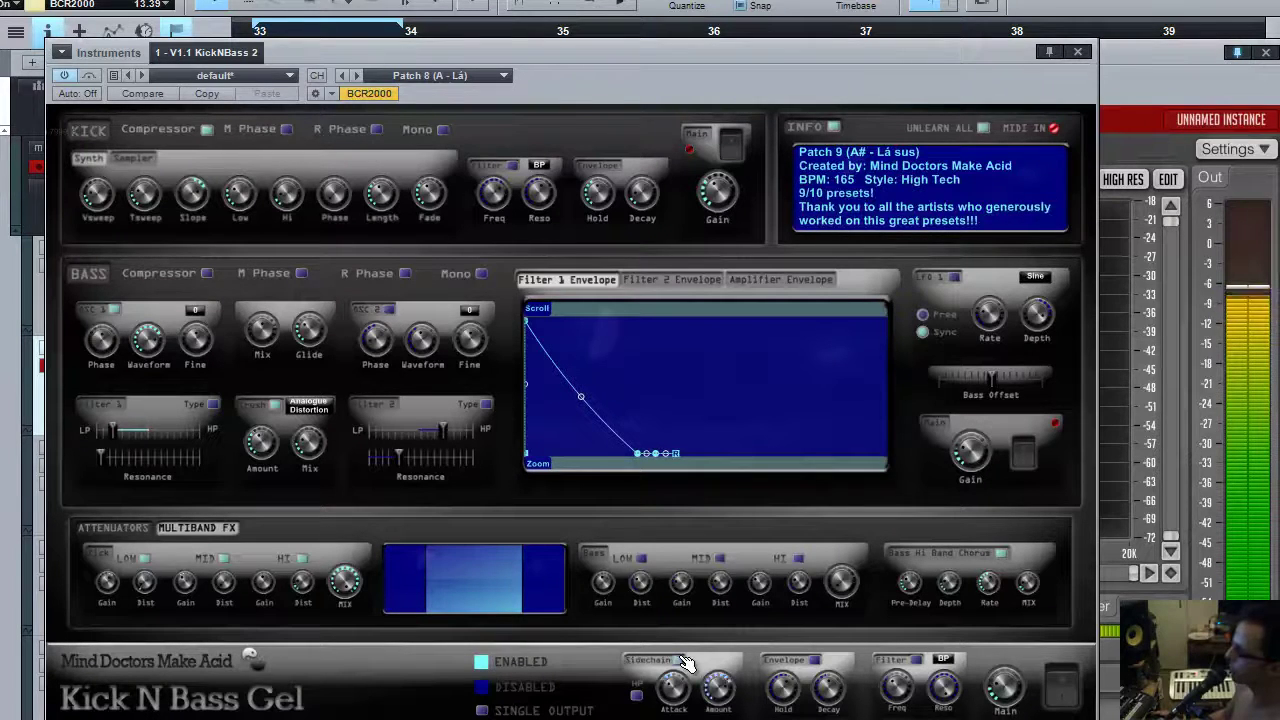
mouse_move(712, 680)
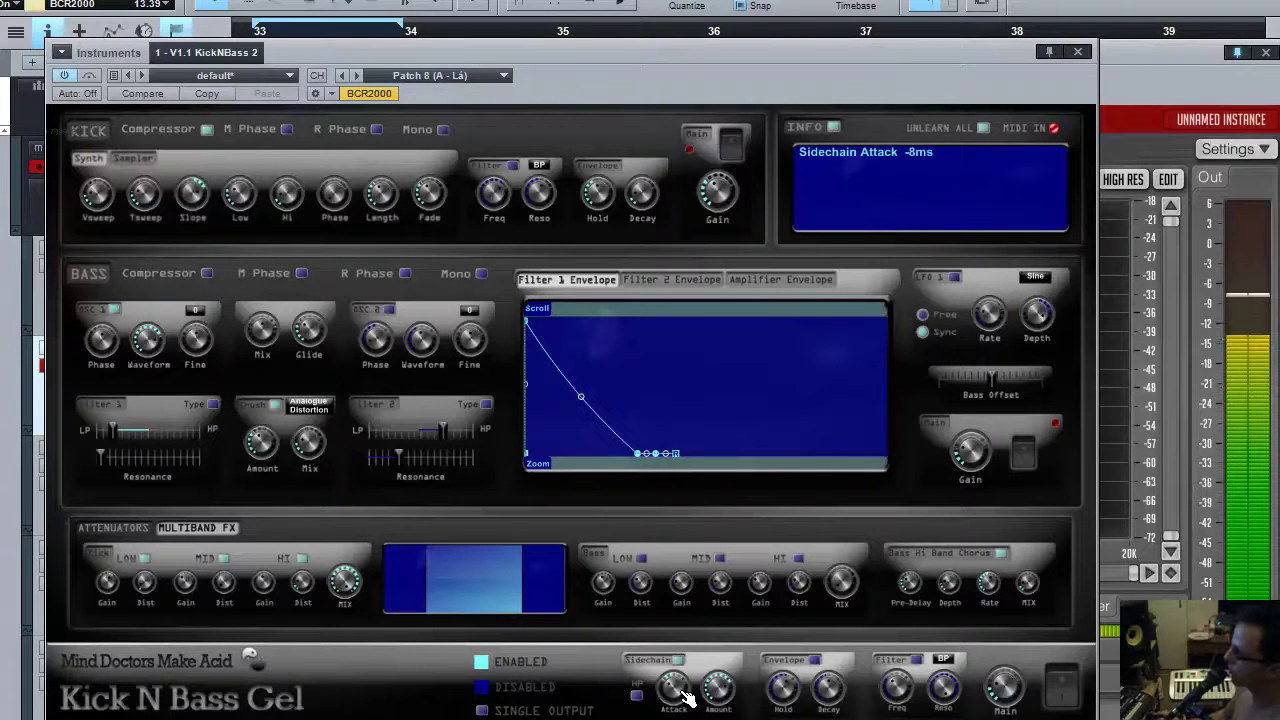
drag(685, 695, 686, 690)
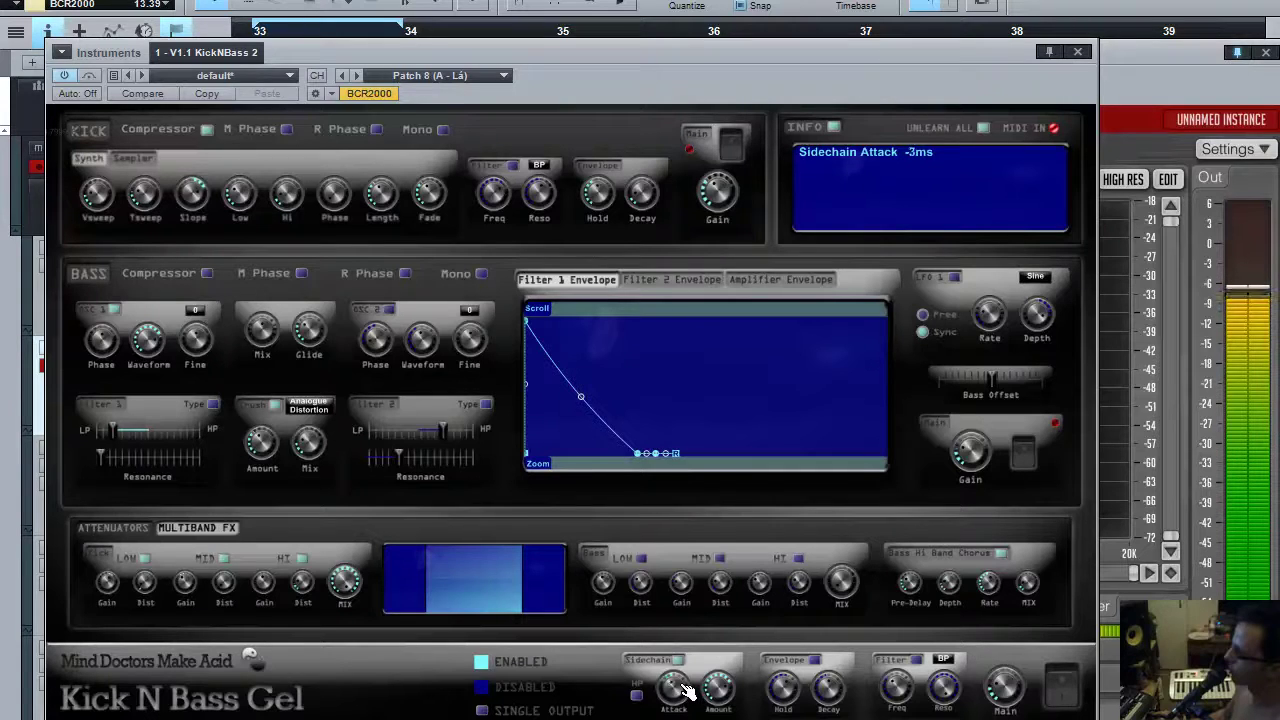
mouse_move(716, 706)
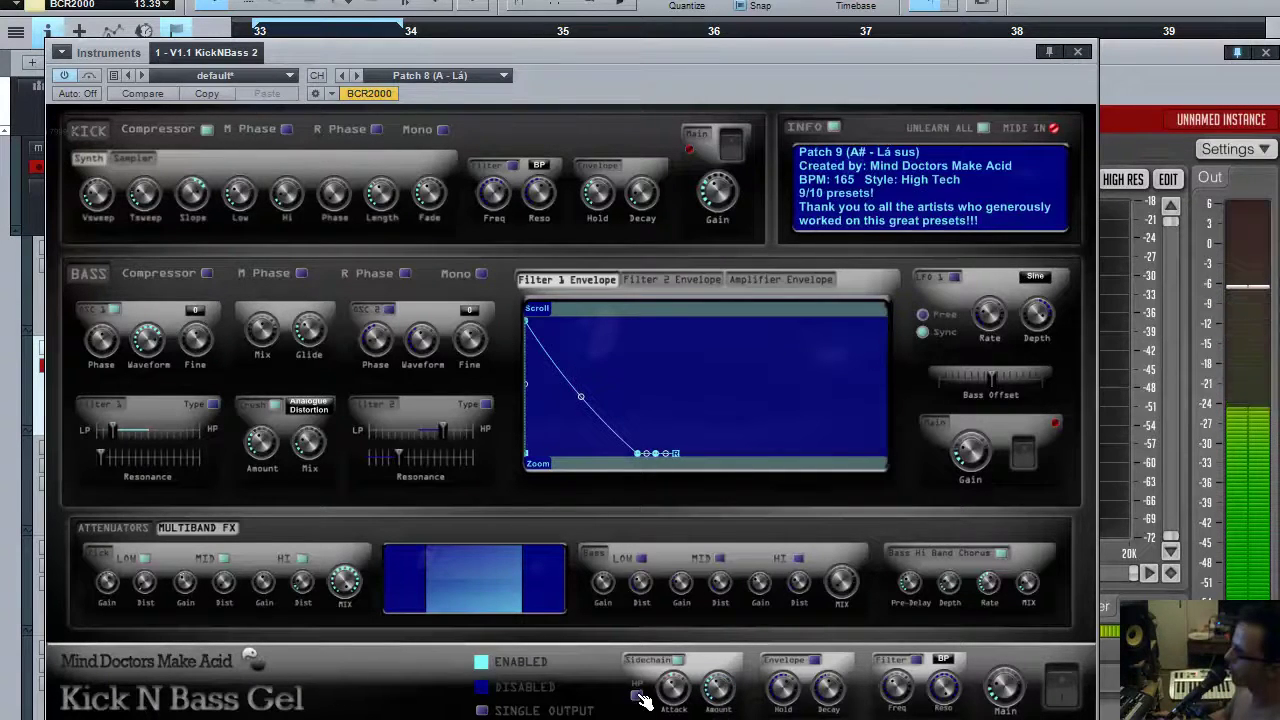
mouse_move(671, 700)
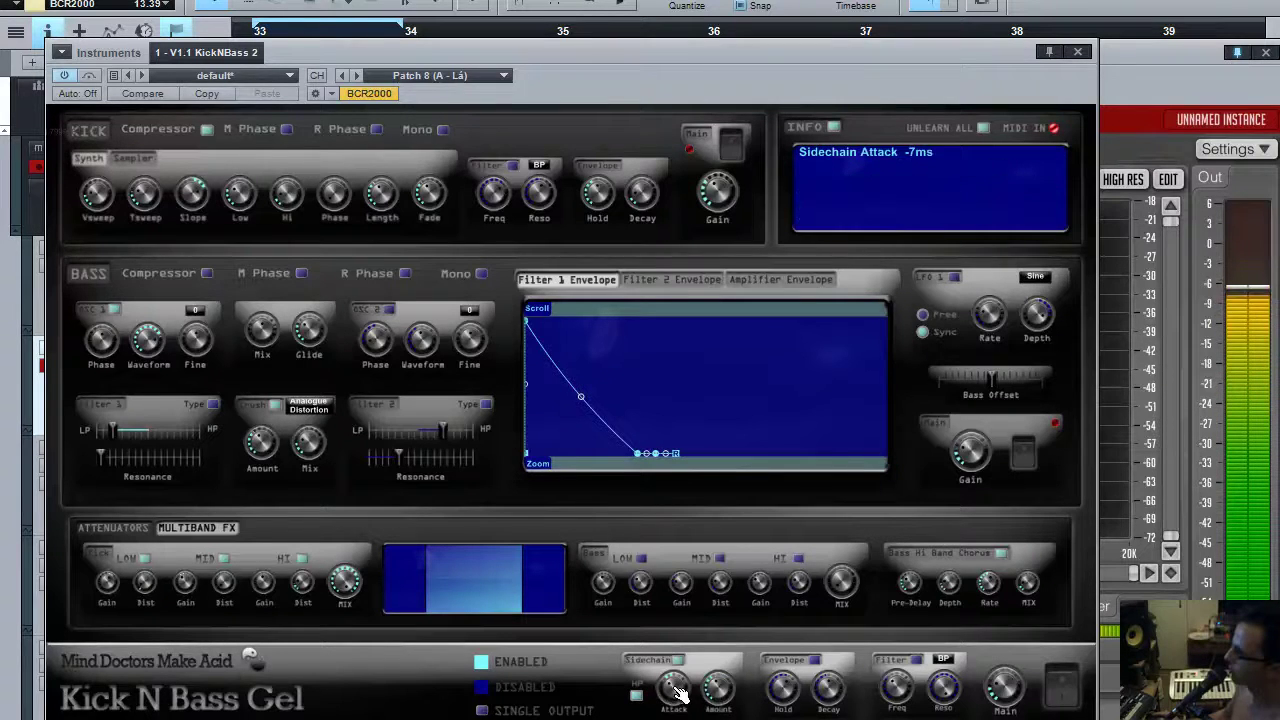
mouse_move(716, 698)
mouse_down()
mouse_move(724, 676)
mouse_move(722, 688)
mouse_up()
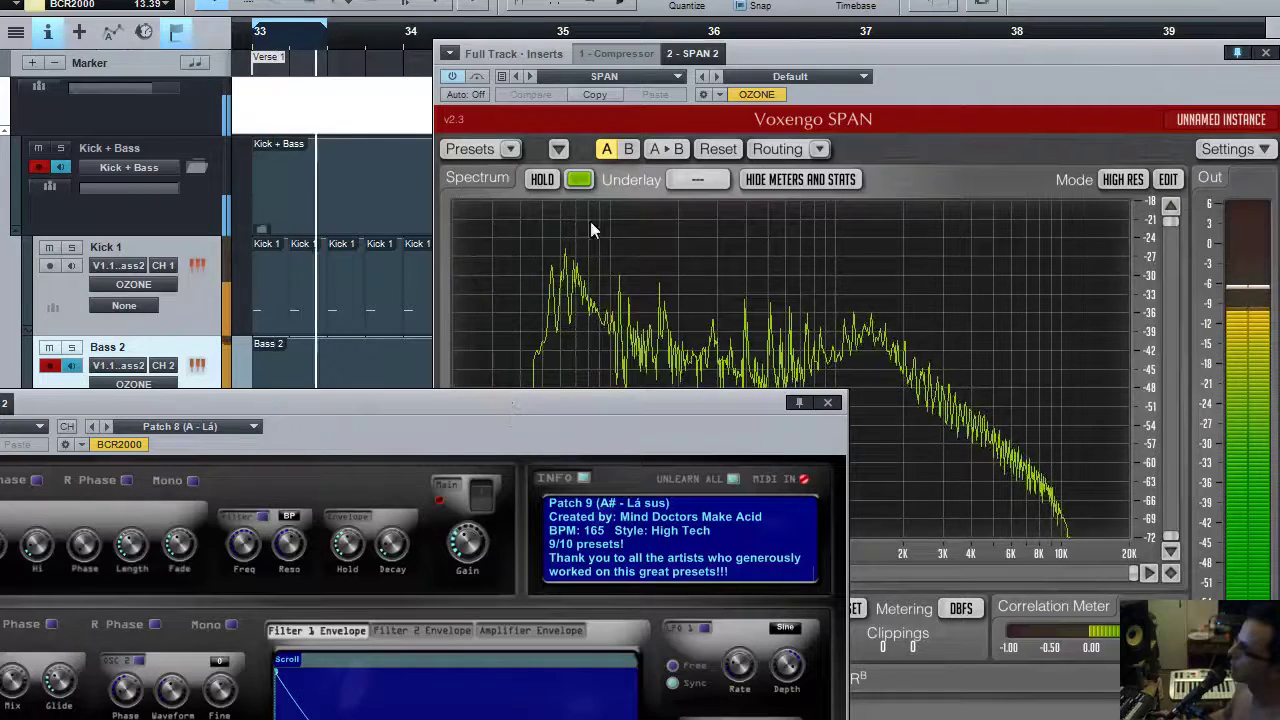
- Move the synth window so its whole interface shows, lower the bass Filter 1 lowpass to 3996 Hz and nudge it back up slightly
drag(503, 400, 719, 40)
click(757, 102)
mouse_move(270, 557)
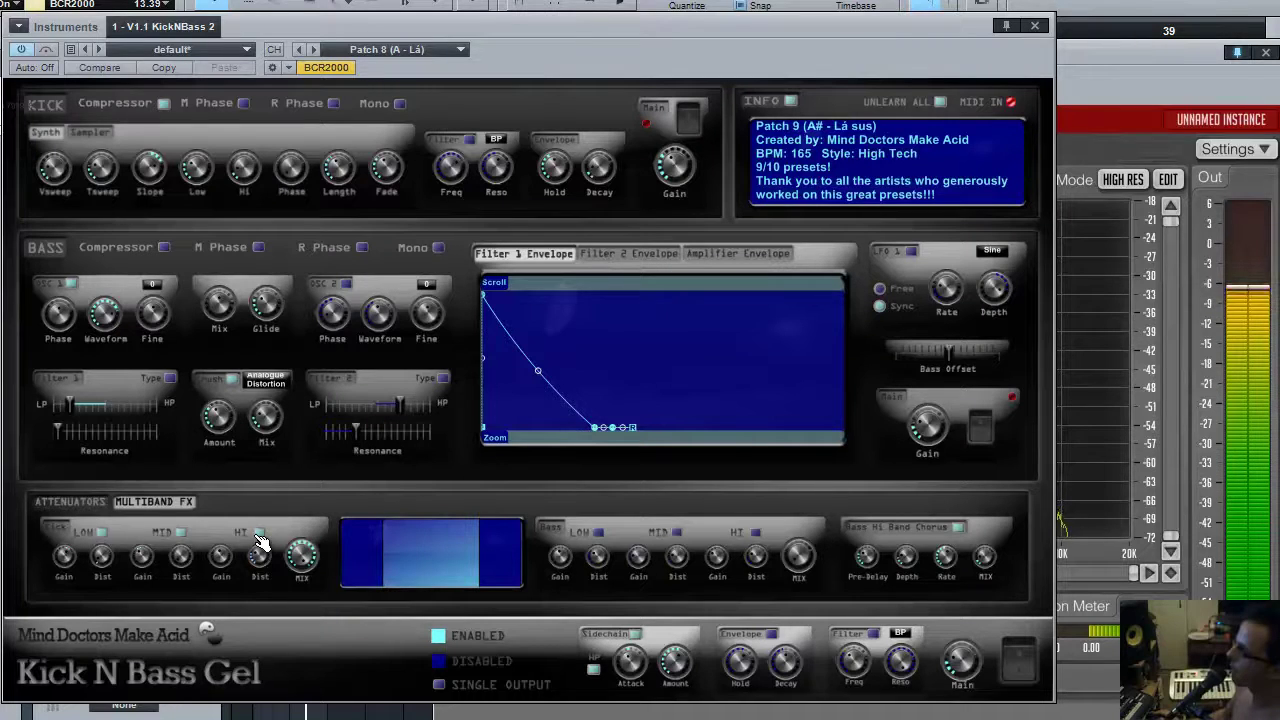
mouse_move(85, 409)
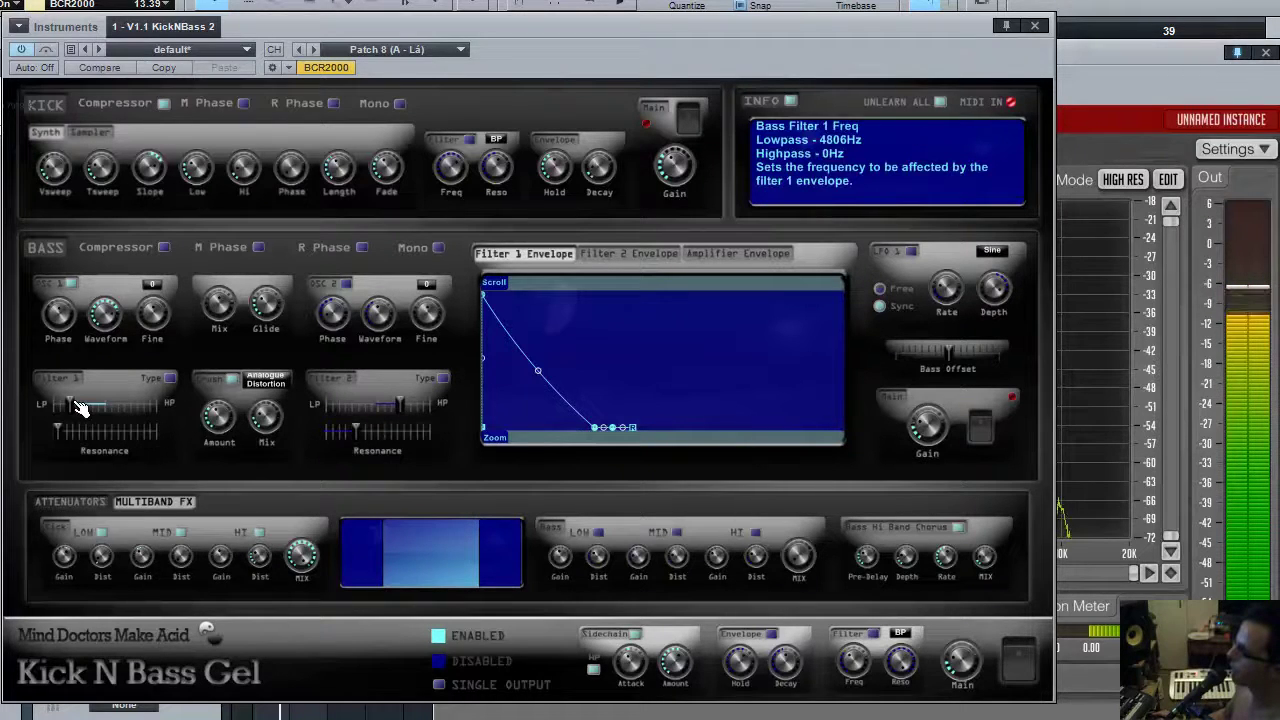
drag(85, 409, 78, 410)
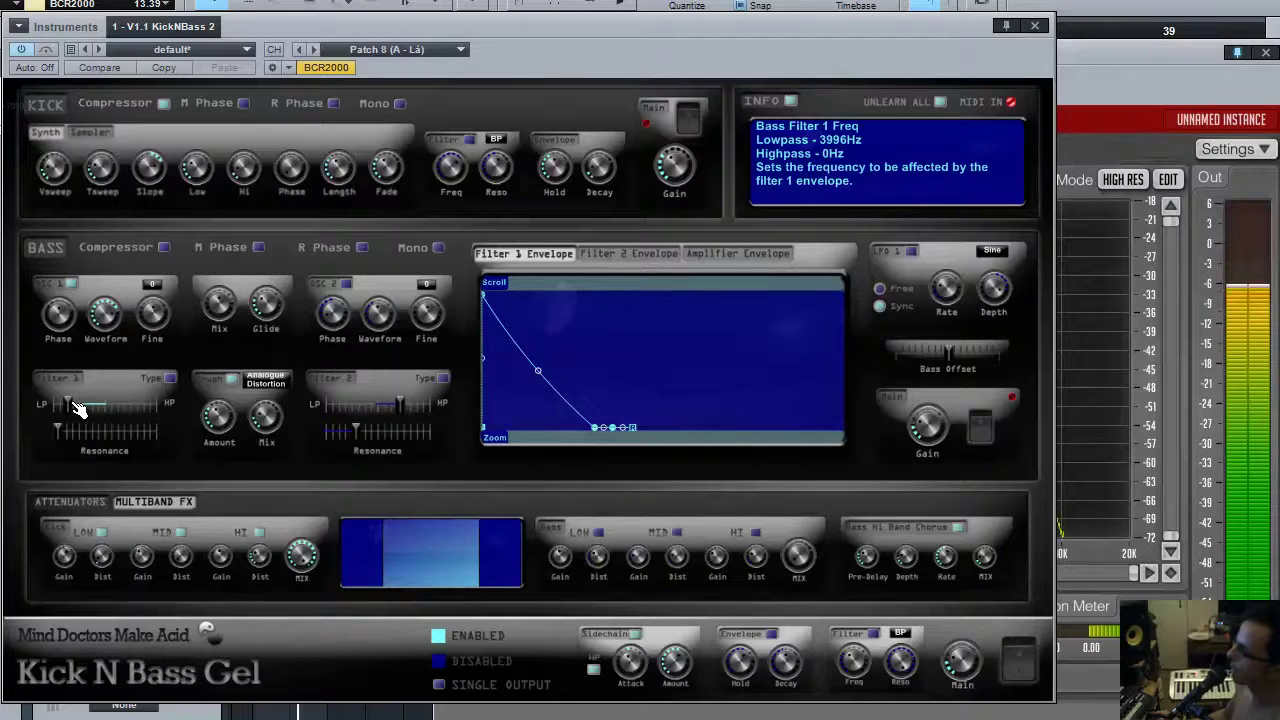
drag(78, 410, 79, 410)
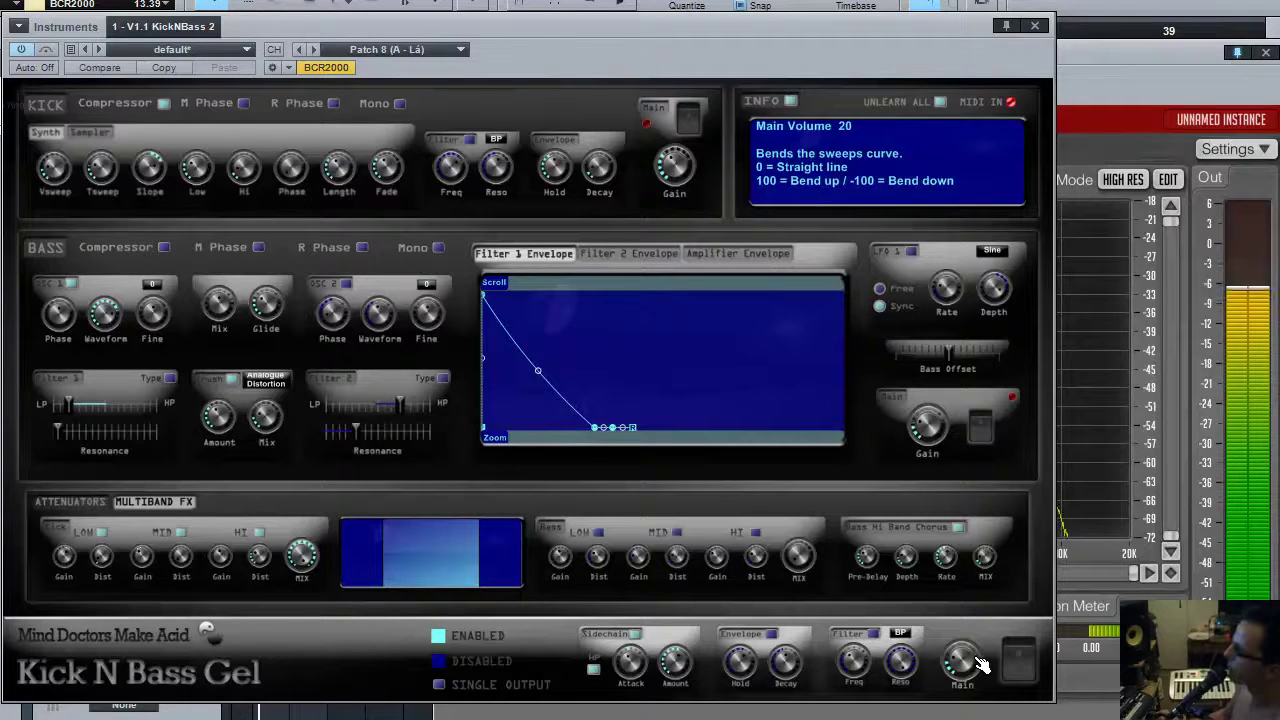
- Nudge the midpoint of the bass Filter 1 envelope curve and turn on the bass M Phase inverter
mouse_move(273, 317)
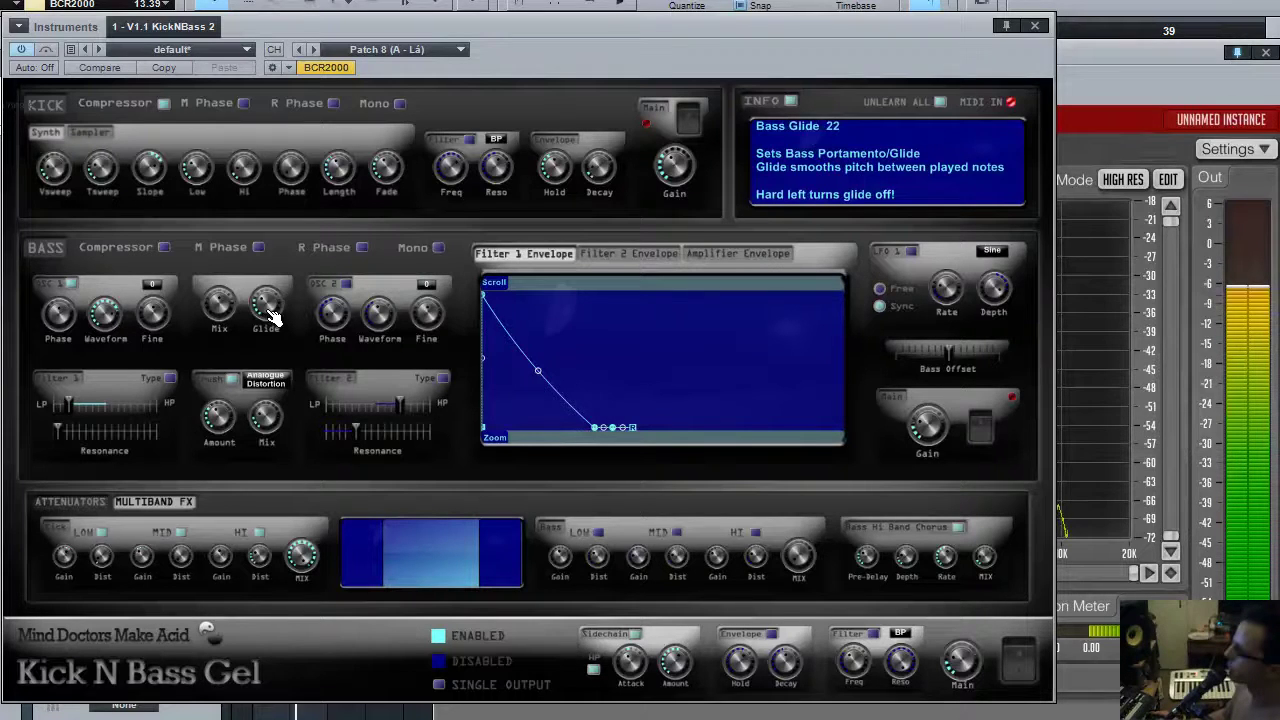
mouse_move(571, 357)
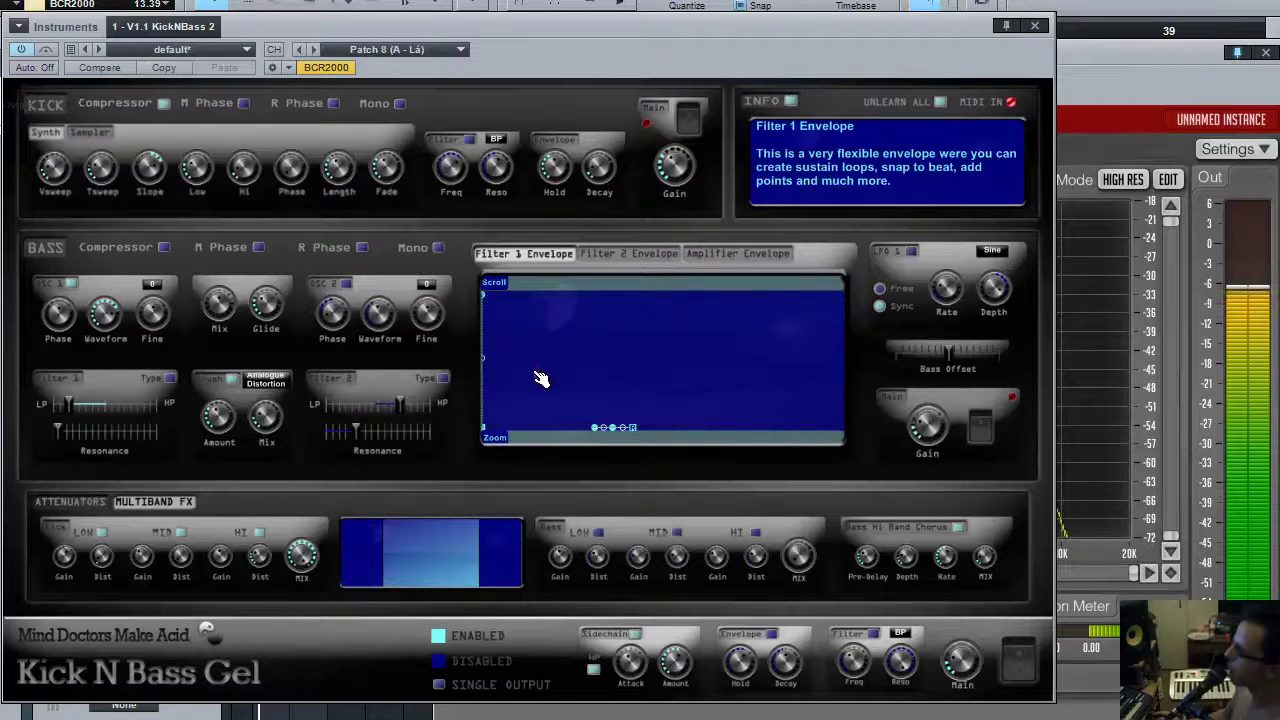
click(540, 375)
click(539, 374)
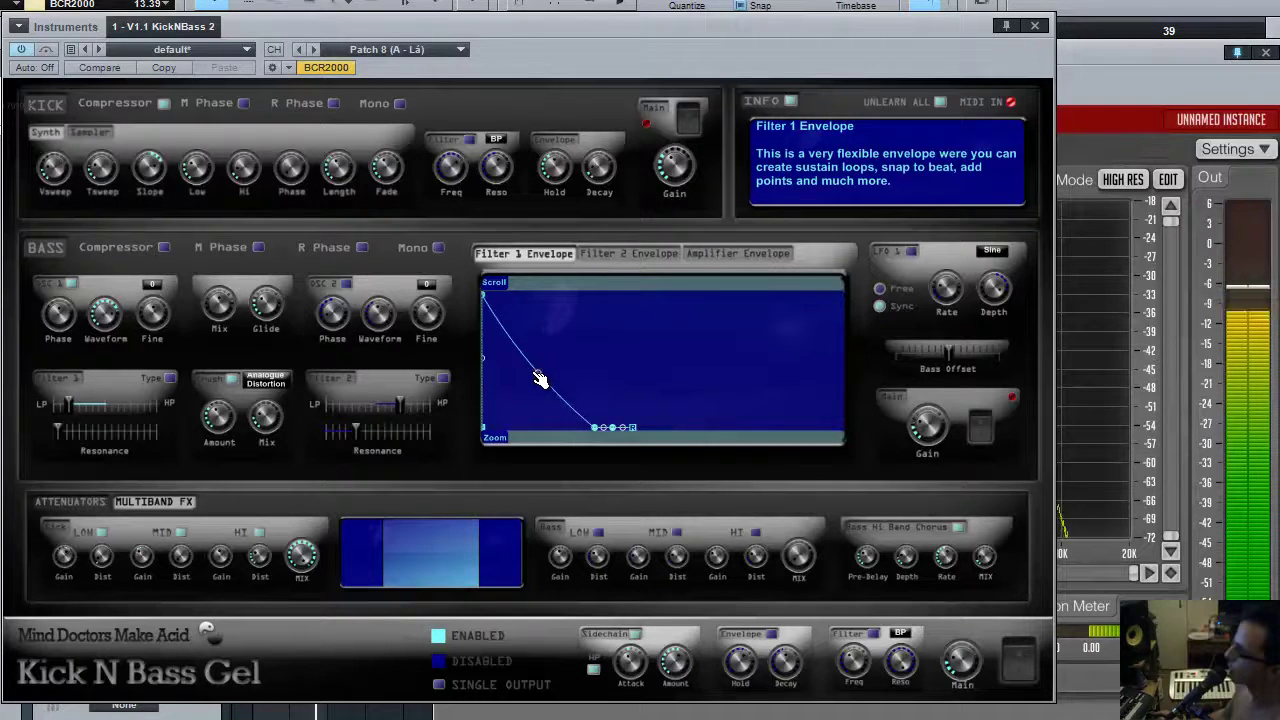
click(260, 250)
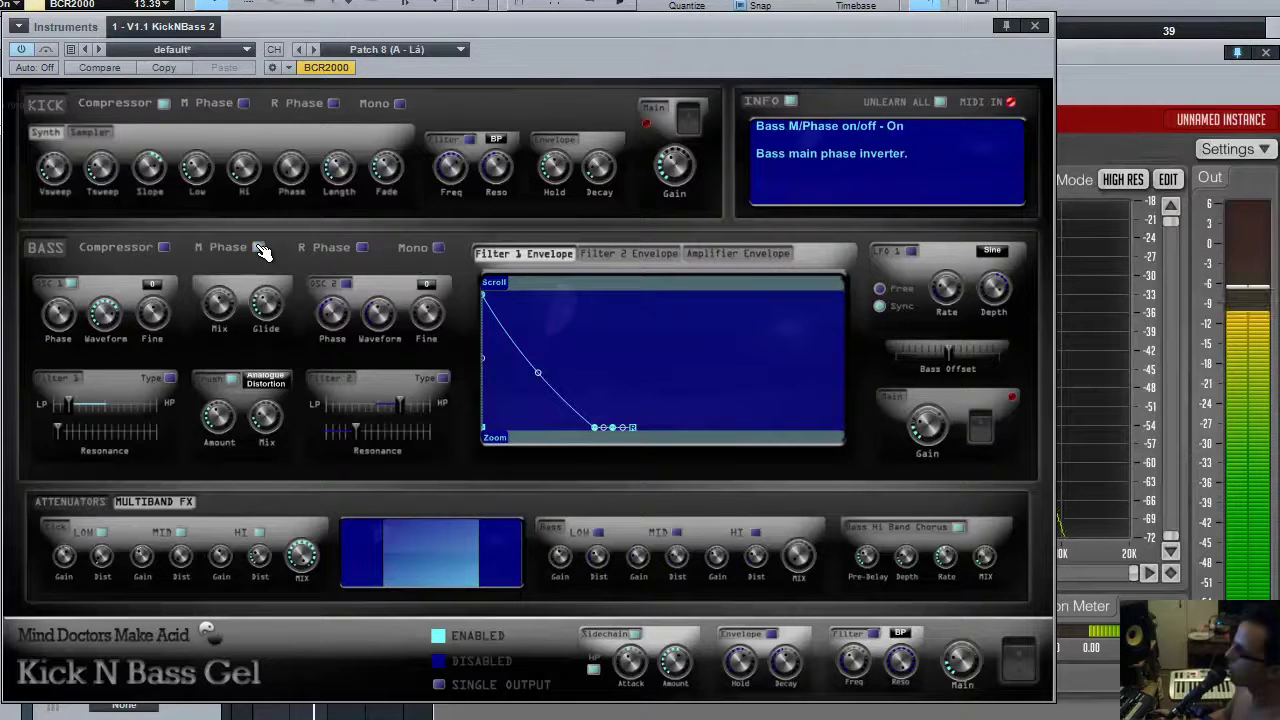